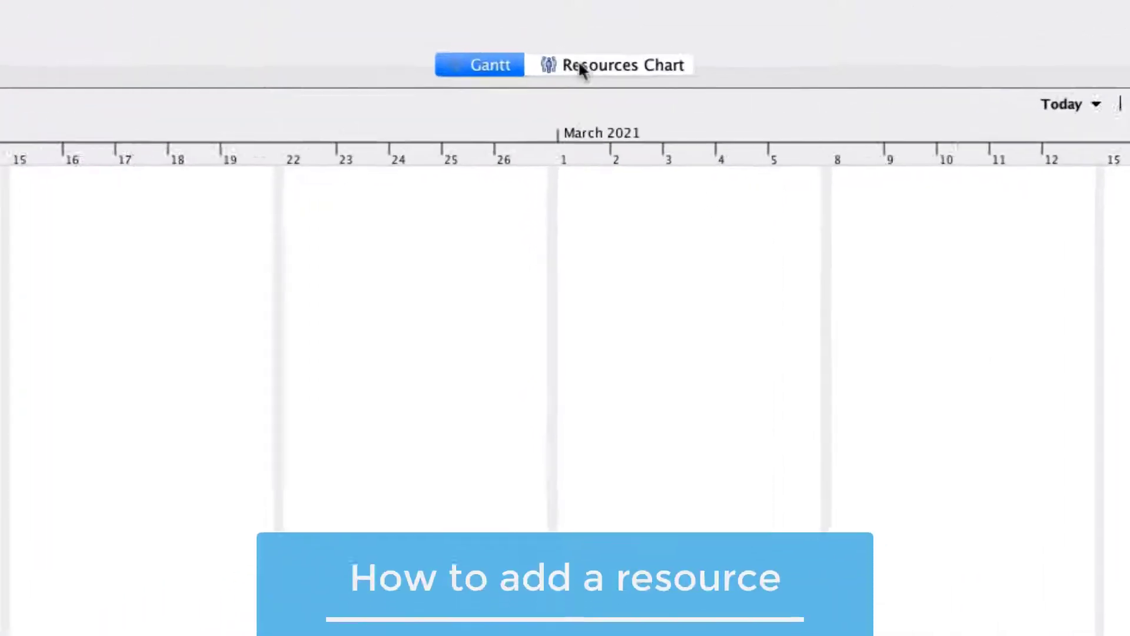
In the Resources view, add a team member by name with default role project manager
click(581, 66)
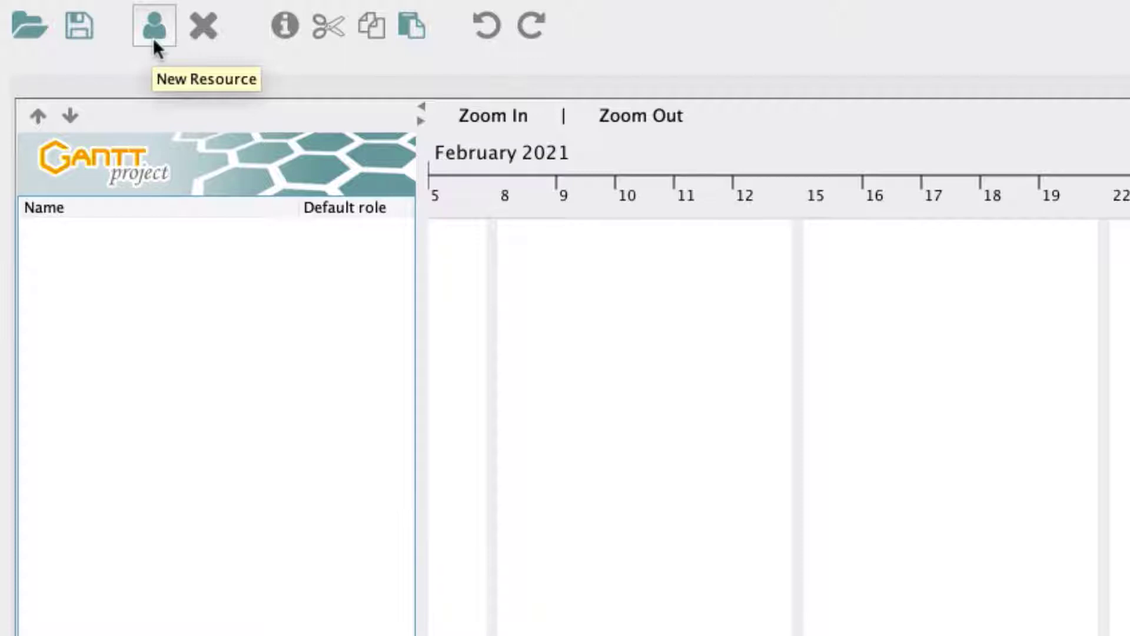
click(153, 37)
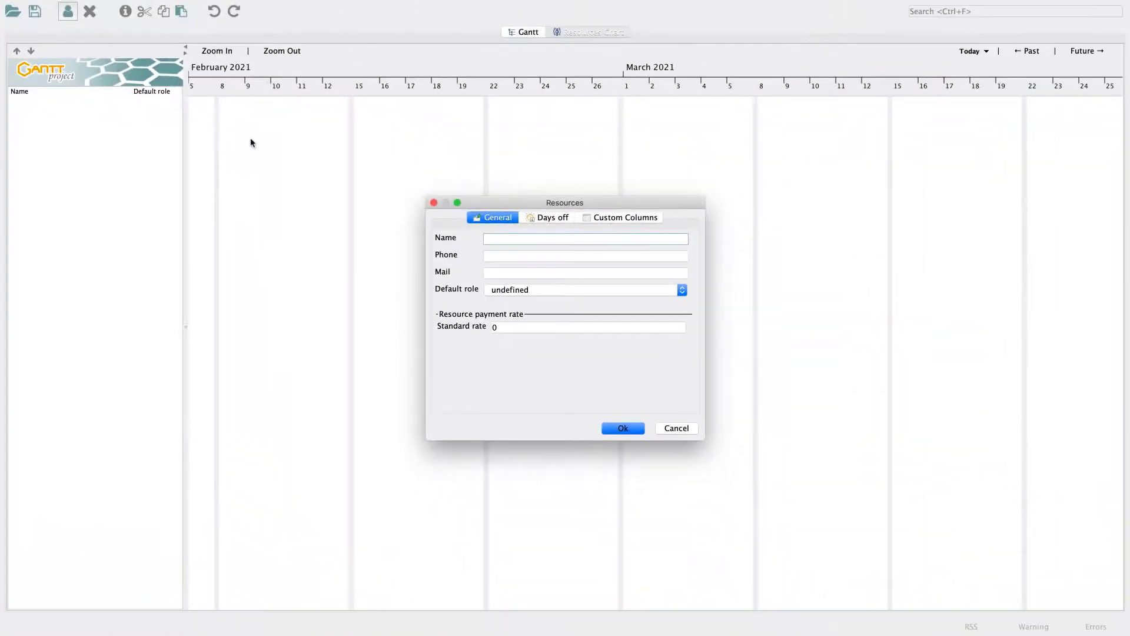
text(Gillian)
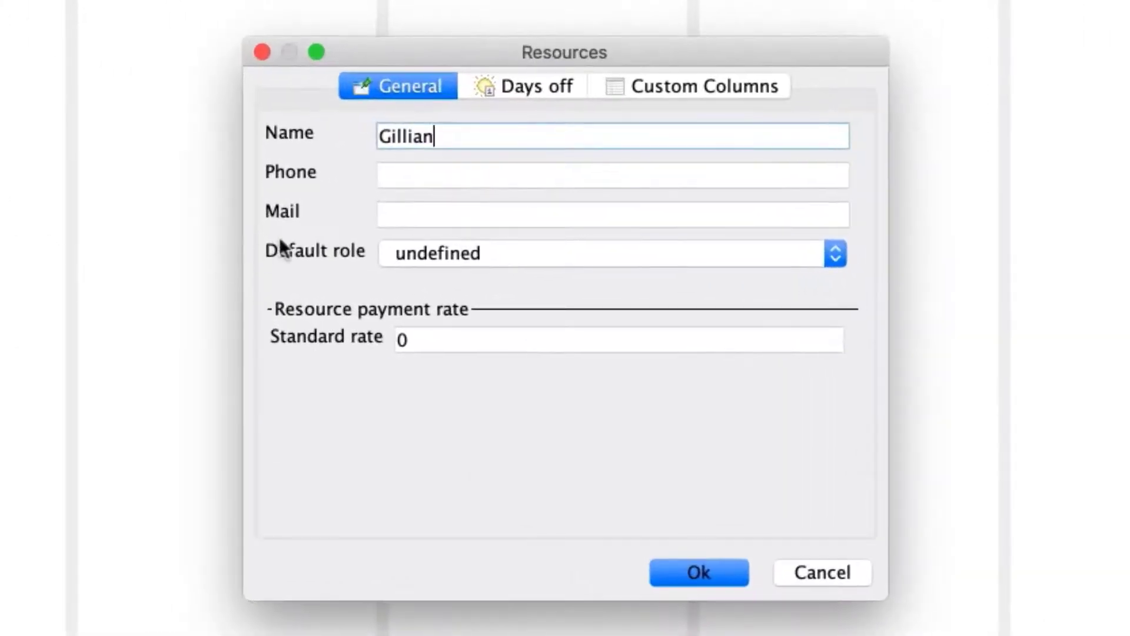
click(499, 172)
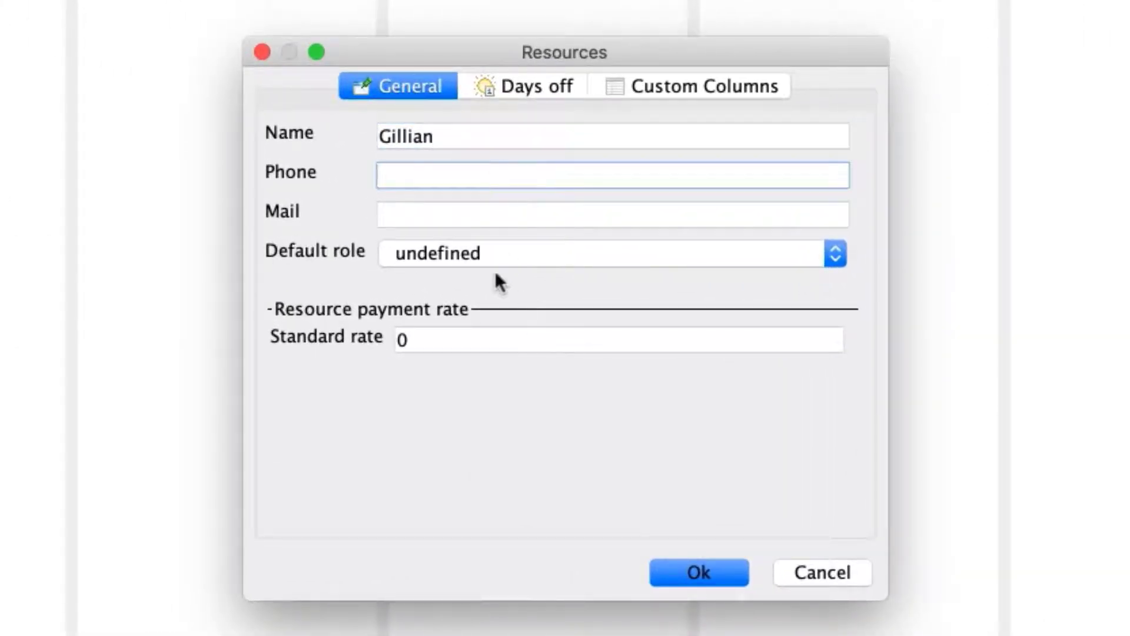
click(453, 254)
click(463, 306)
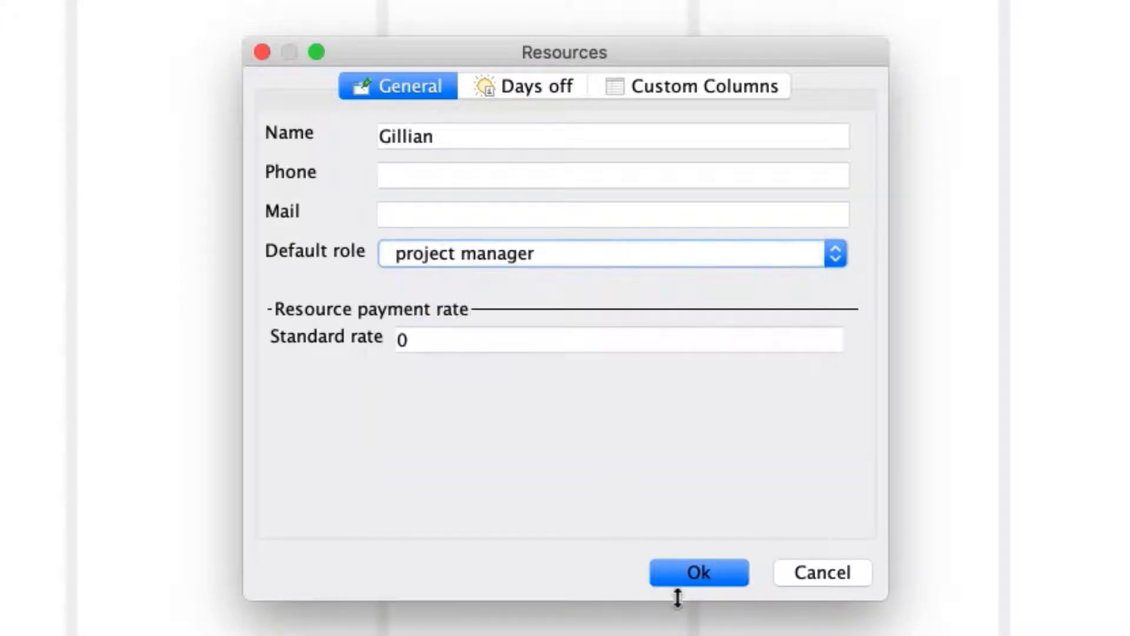
click(694, 570)
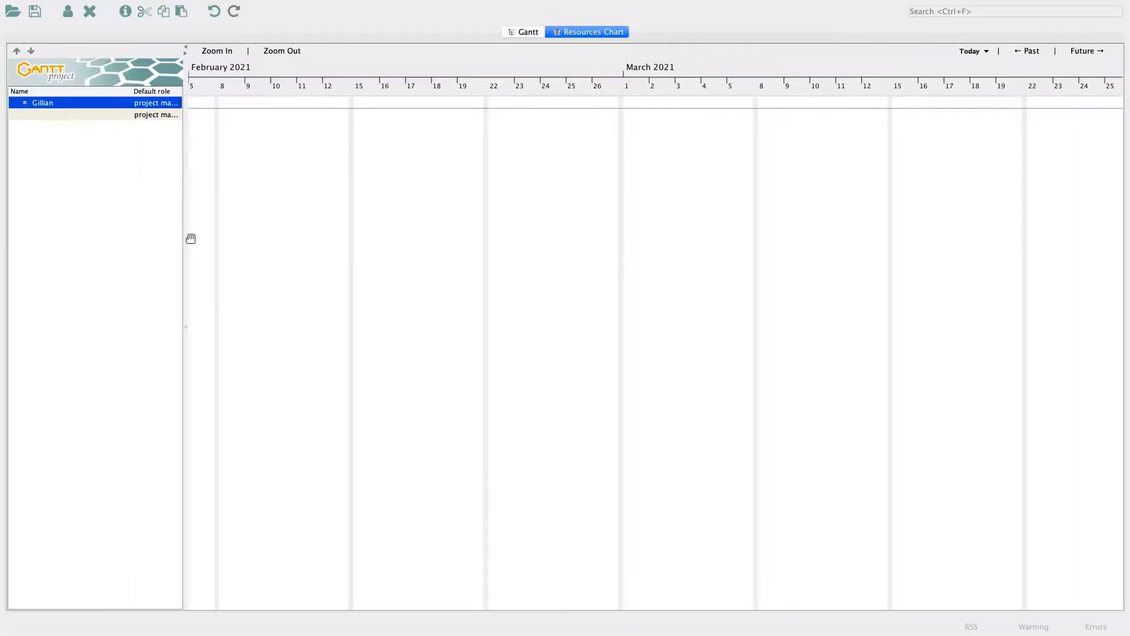
Back in the Gantt chart, create the first task named 'Wp1: Ideation'
click(525, 33)
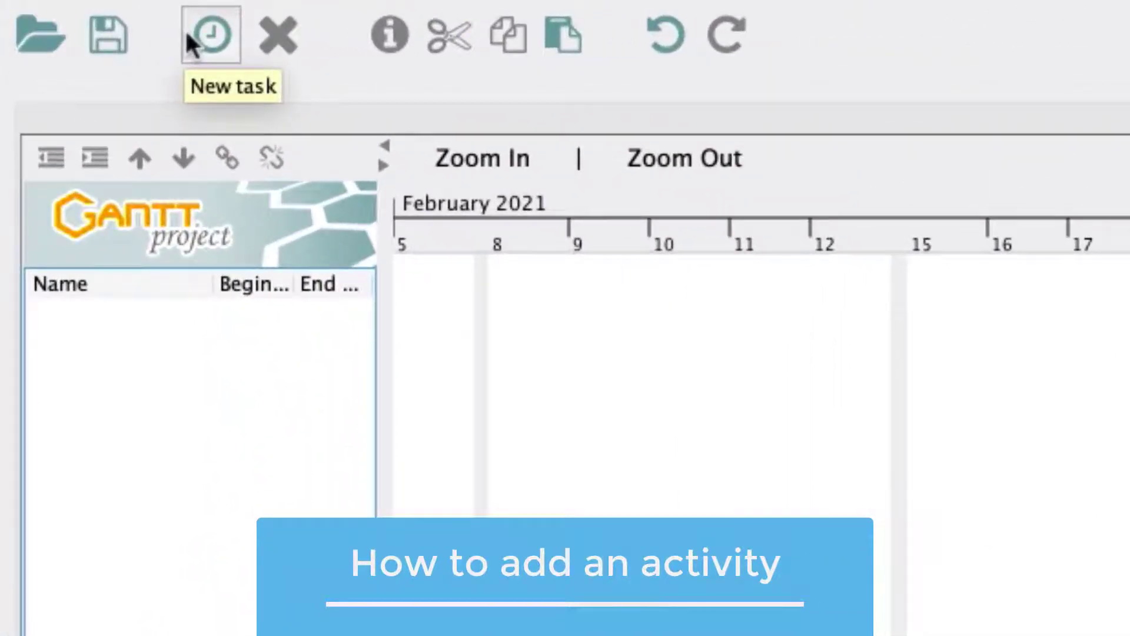
click(185, 29)
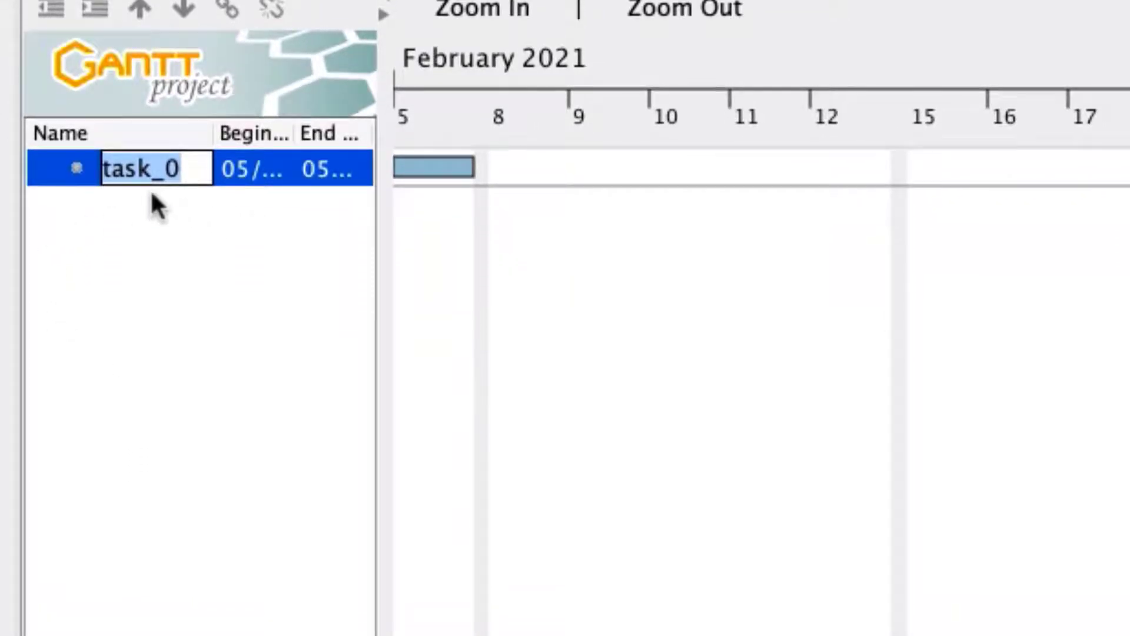
text(Wp1)
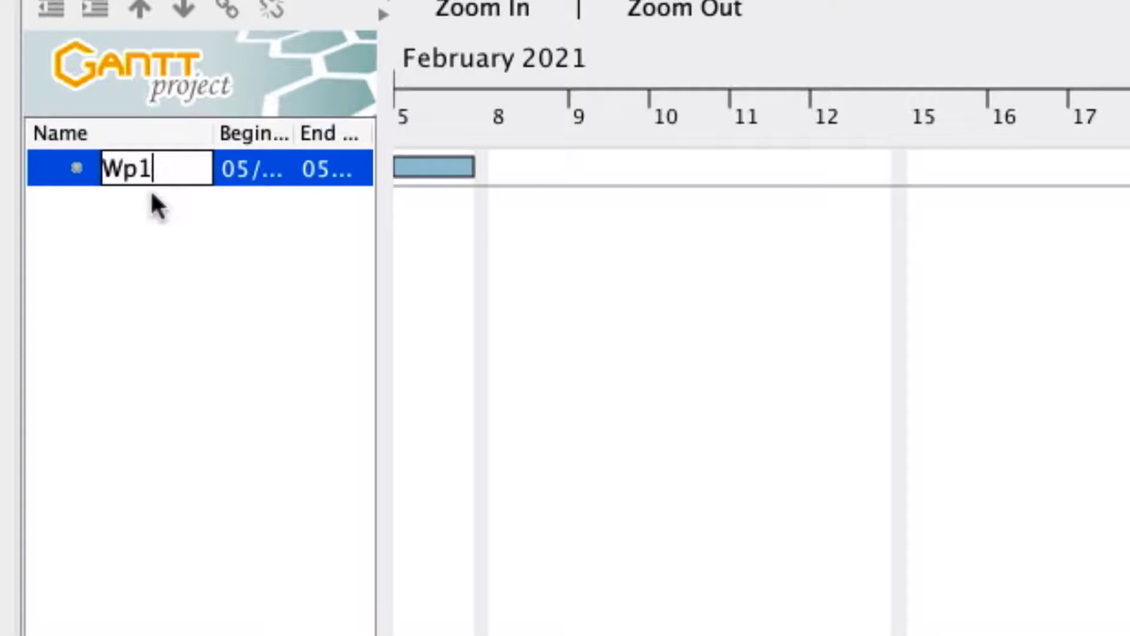
text(: Ideation)
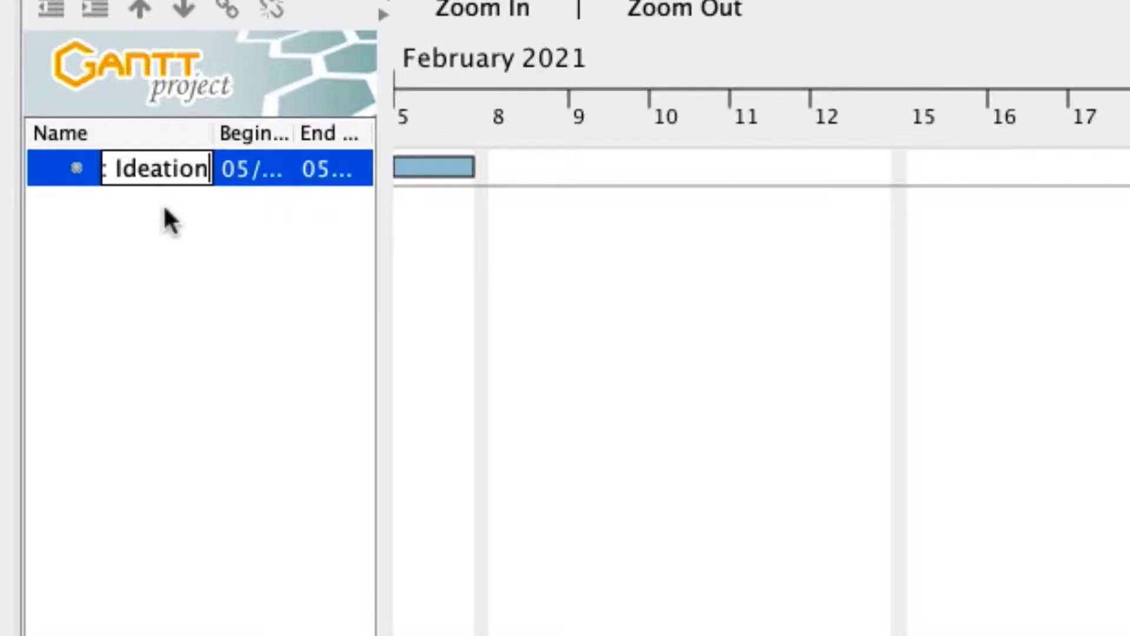
key(Return)
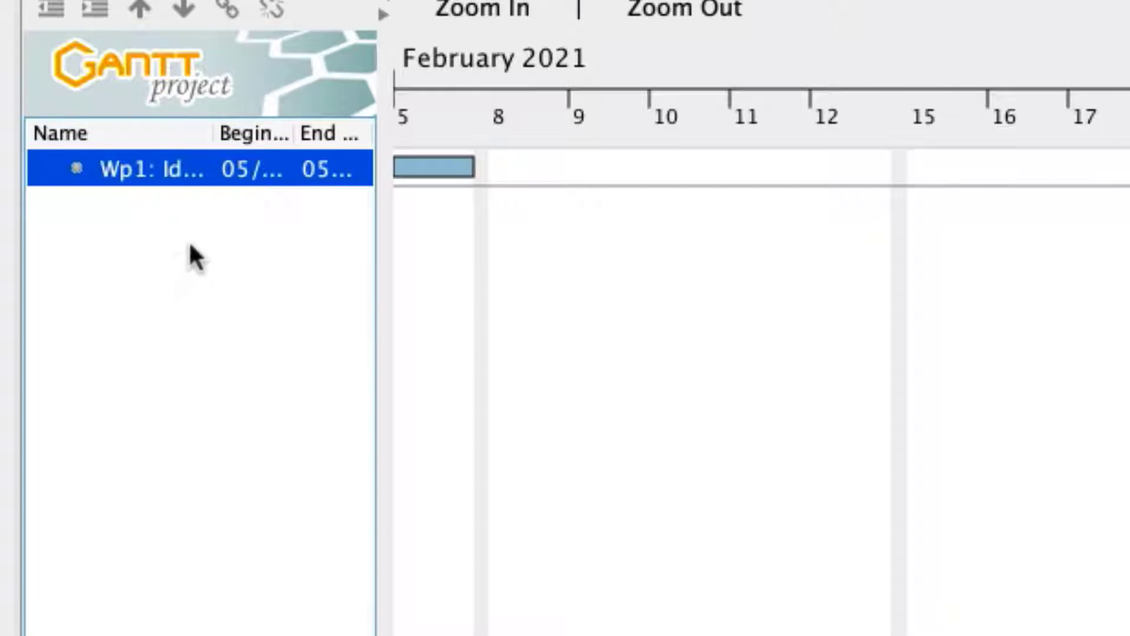
Set the duration of Wp1: Ideation to 7 days
double_click(147, 161)
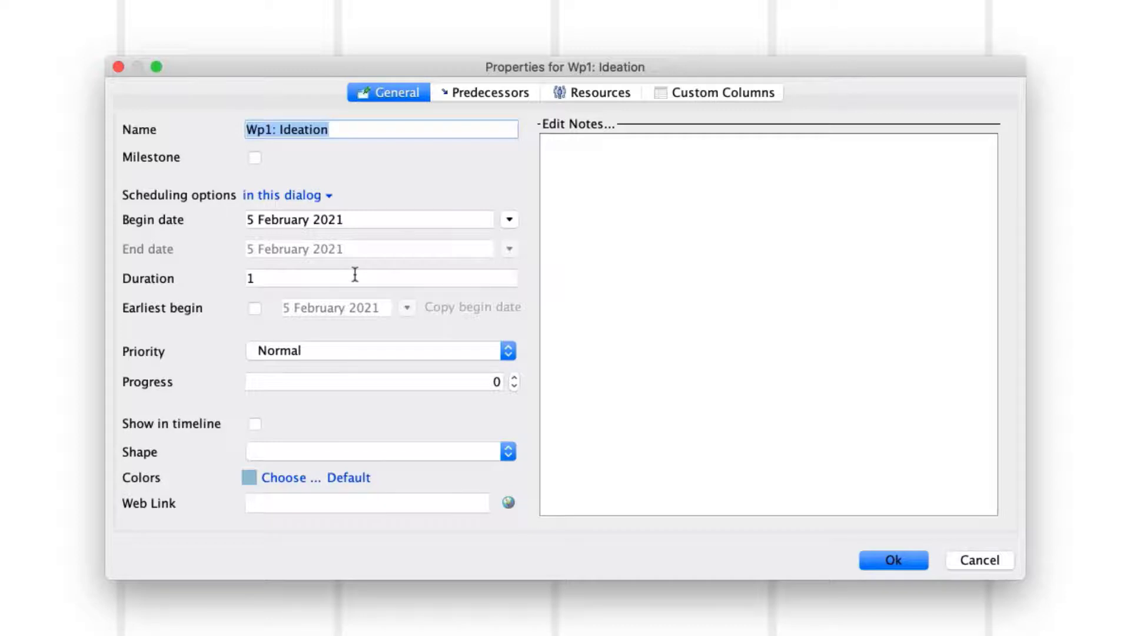
click(282, 275)
key(BackSpace)
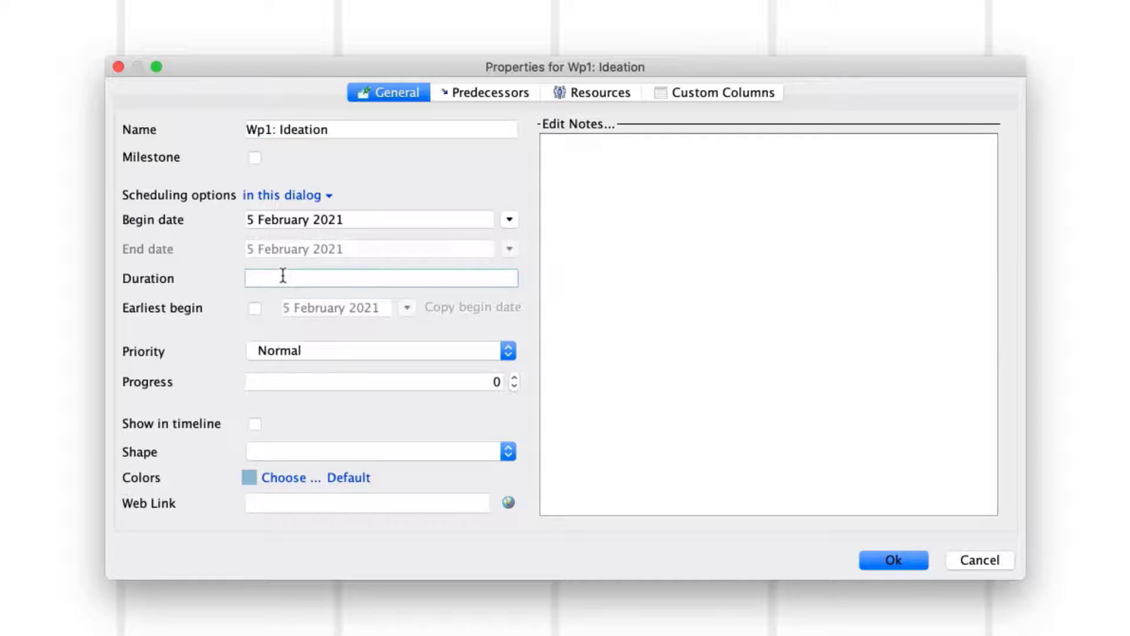
text(7)
Assign the project-manager team member as Wp1: Ideation's resource
click(577, 92)
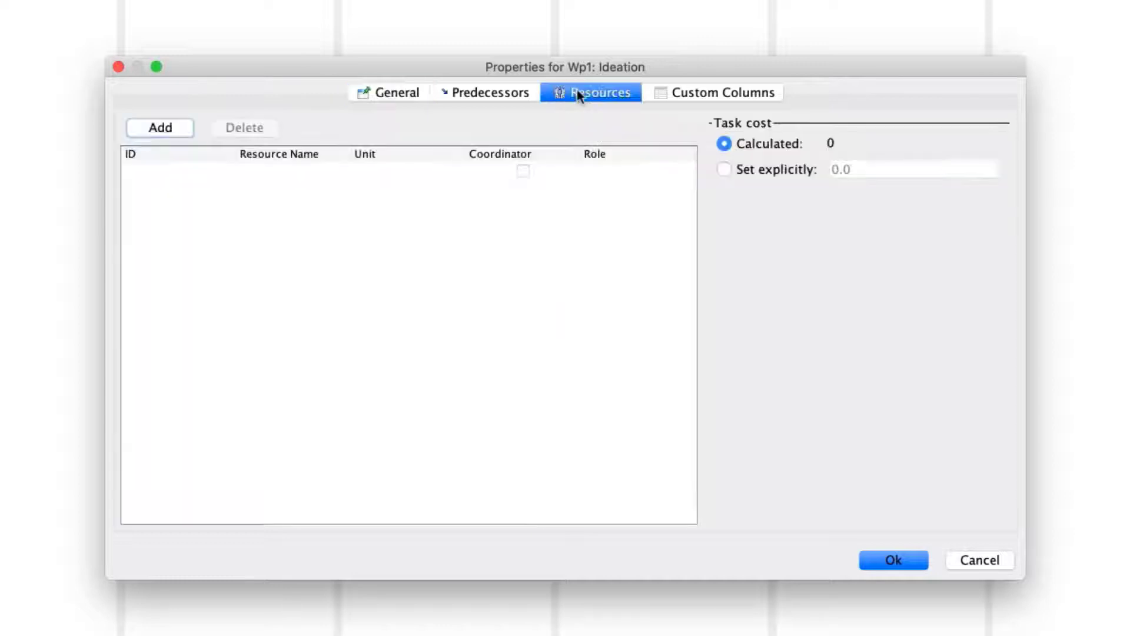
click(273, 170)
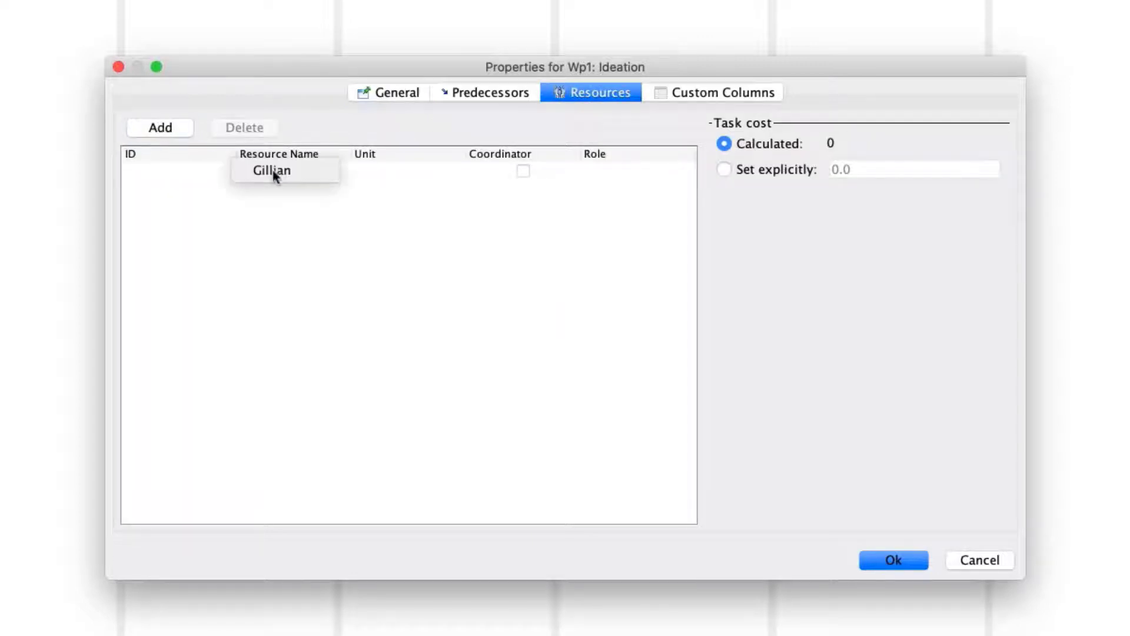
click(273, 171)
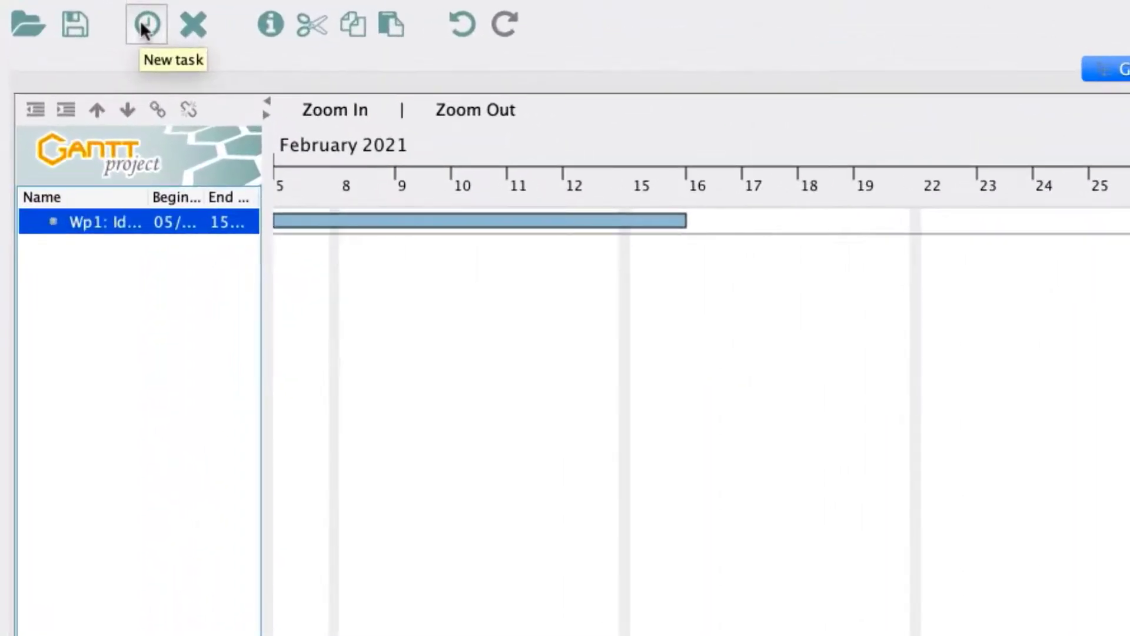
Add a second task named 'Wp2: write Plan' below Wp1
click(142, 27)
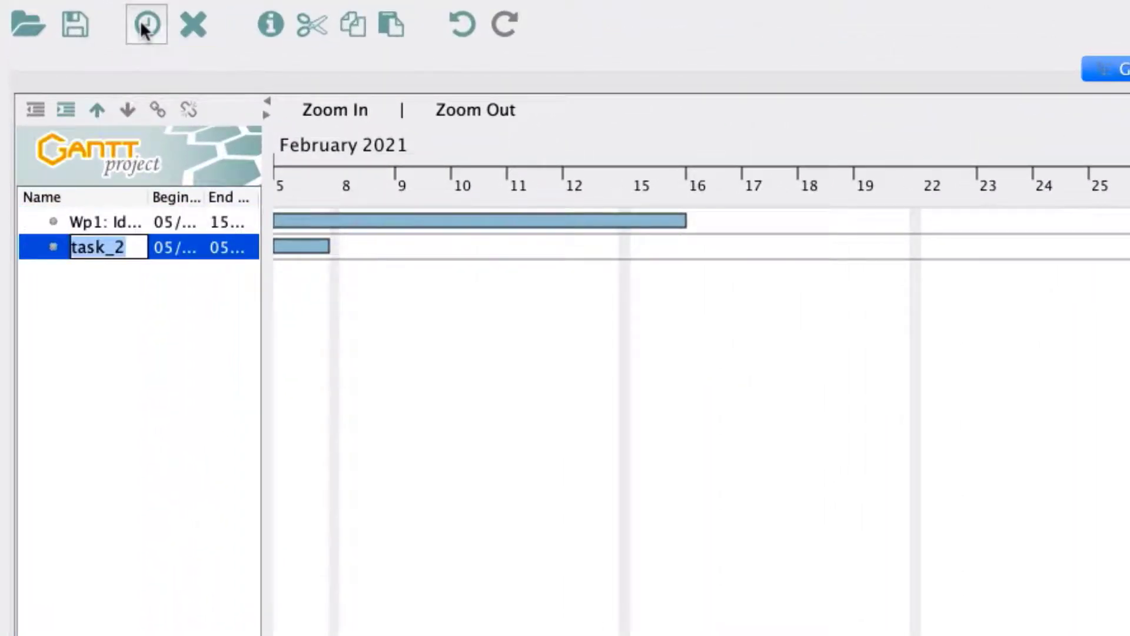
text(Wp2: )
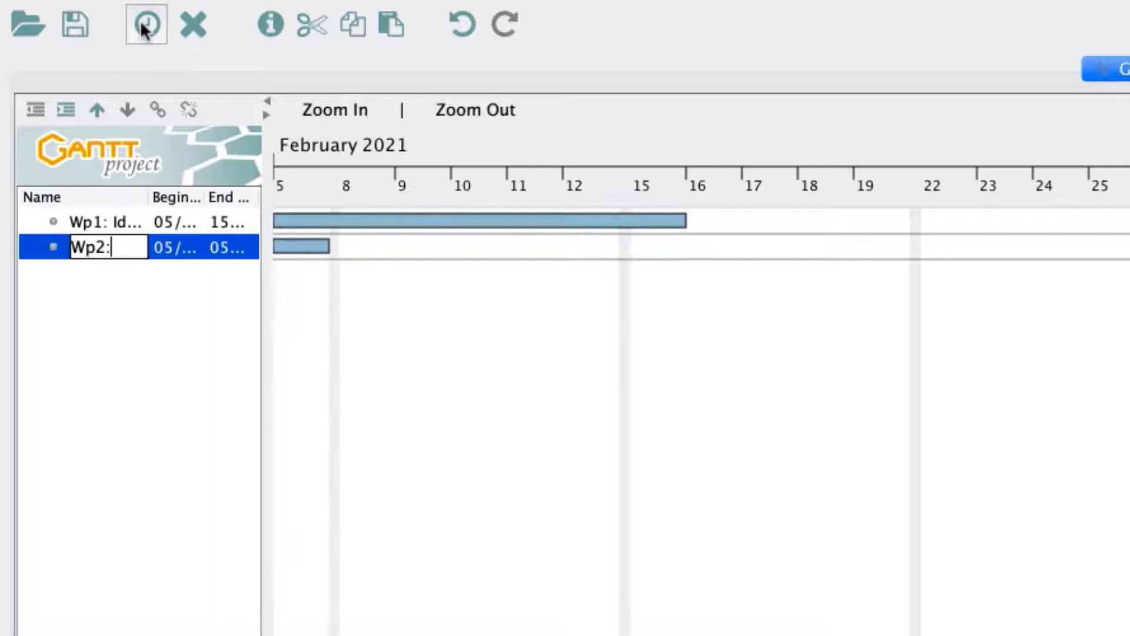
text(write Plan)
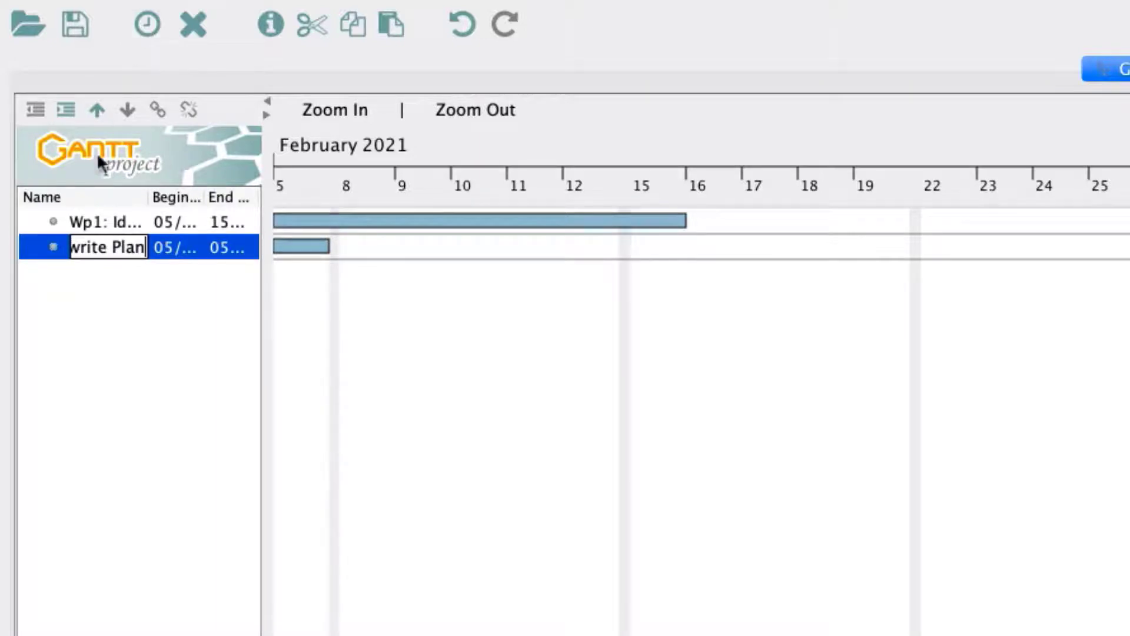
key(Return)
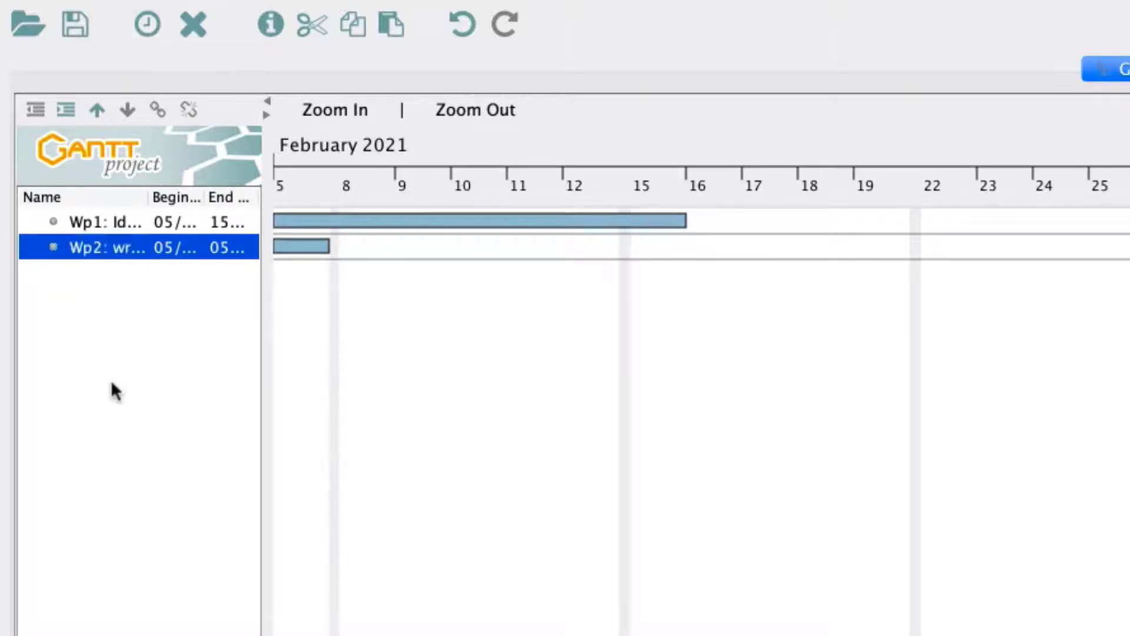
Enter a duration of 28 in Wp2: write Plan's properties
double_click(91, 236)
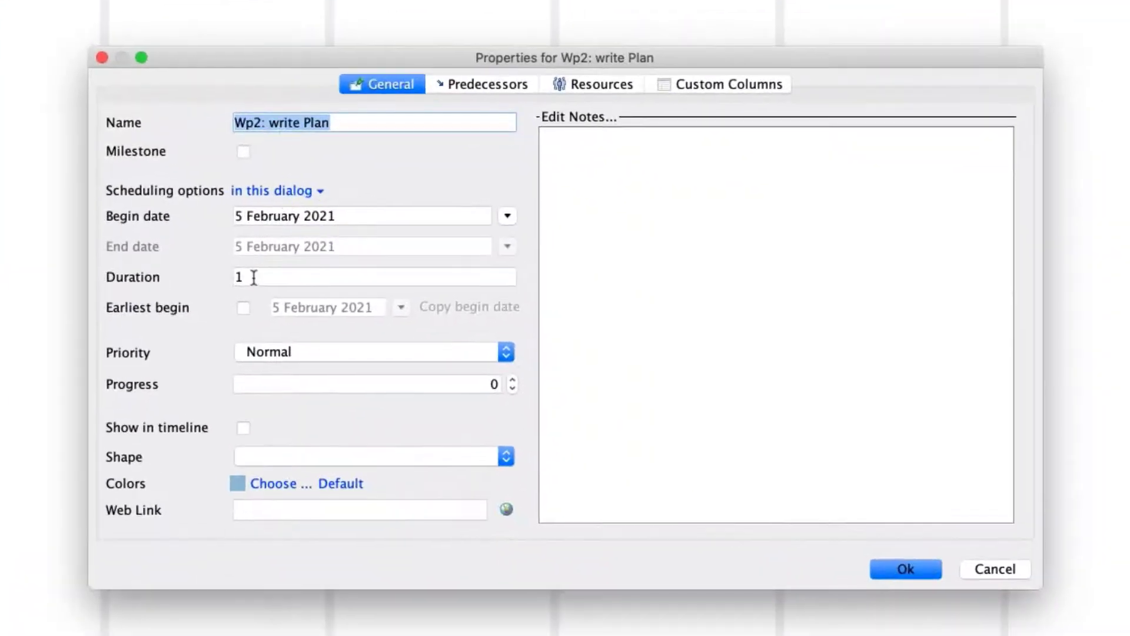
double_click(253, 278)
text(28)
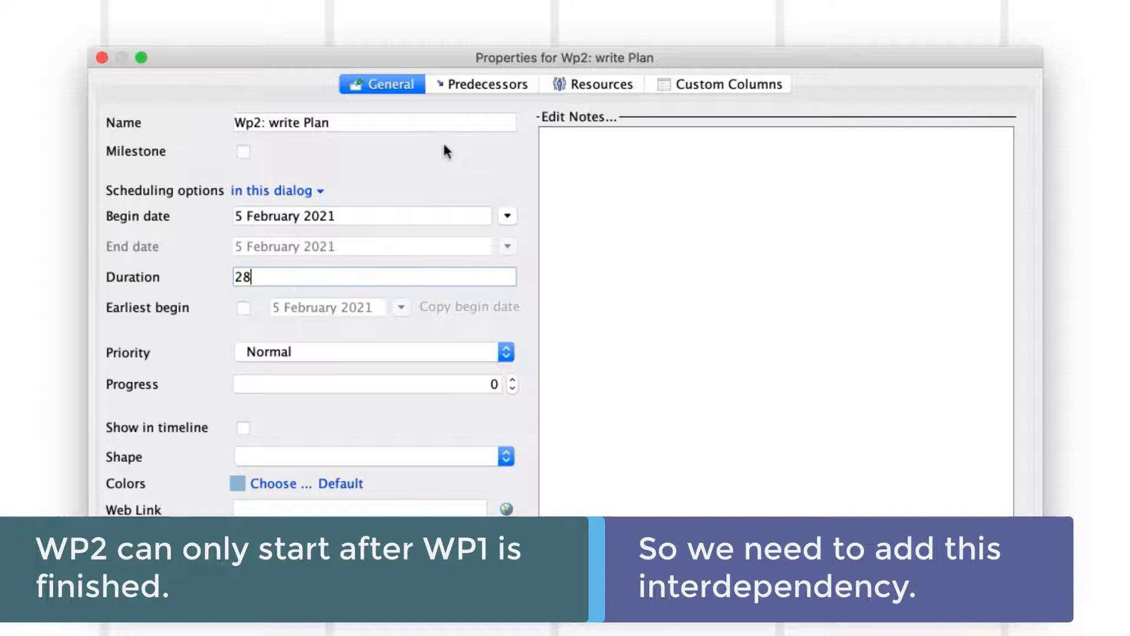
Make Wp1: Ideation the finish-to-start predecessor of Wp2: write Plan
click(460, 84)
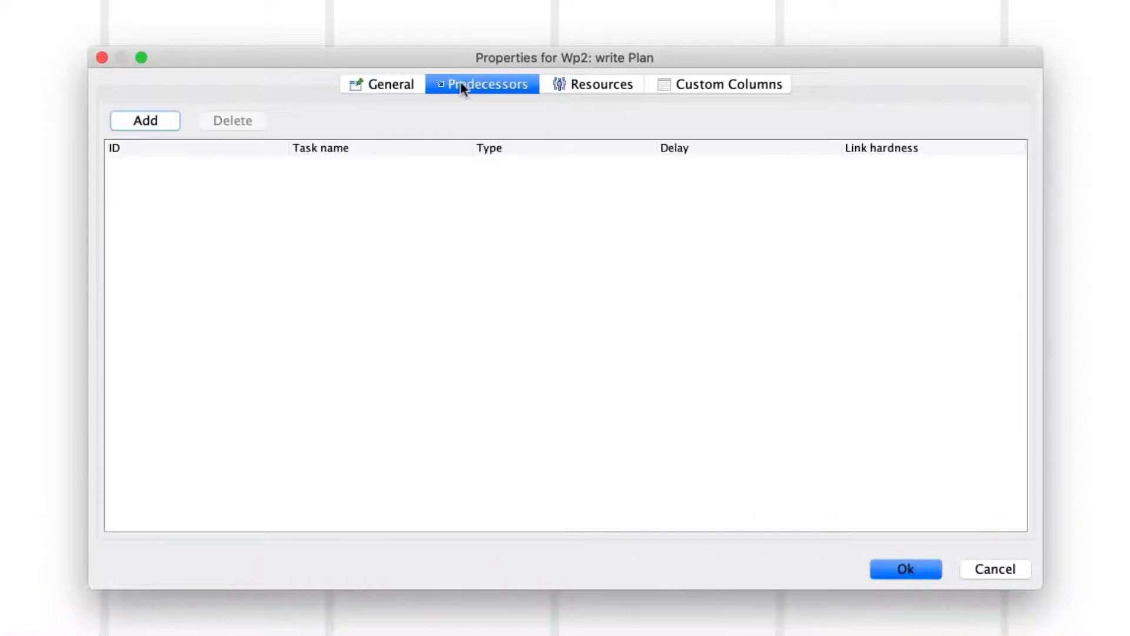
click(134, 120)
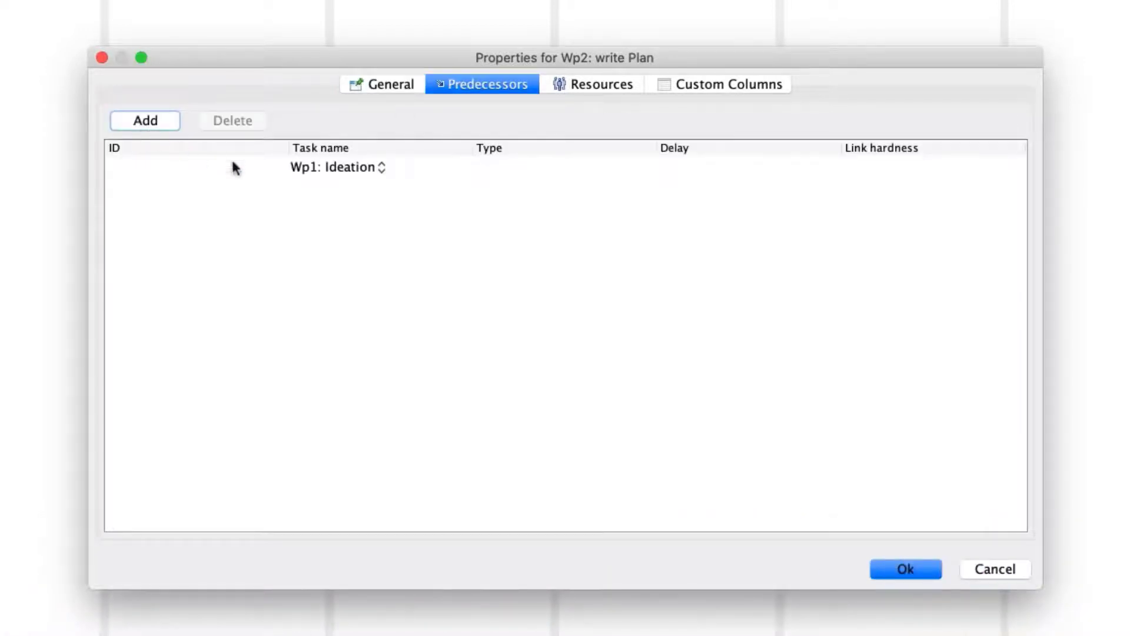
click(328, 174)
click(327, 170)
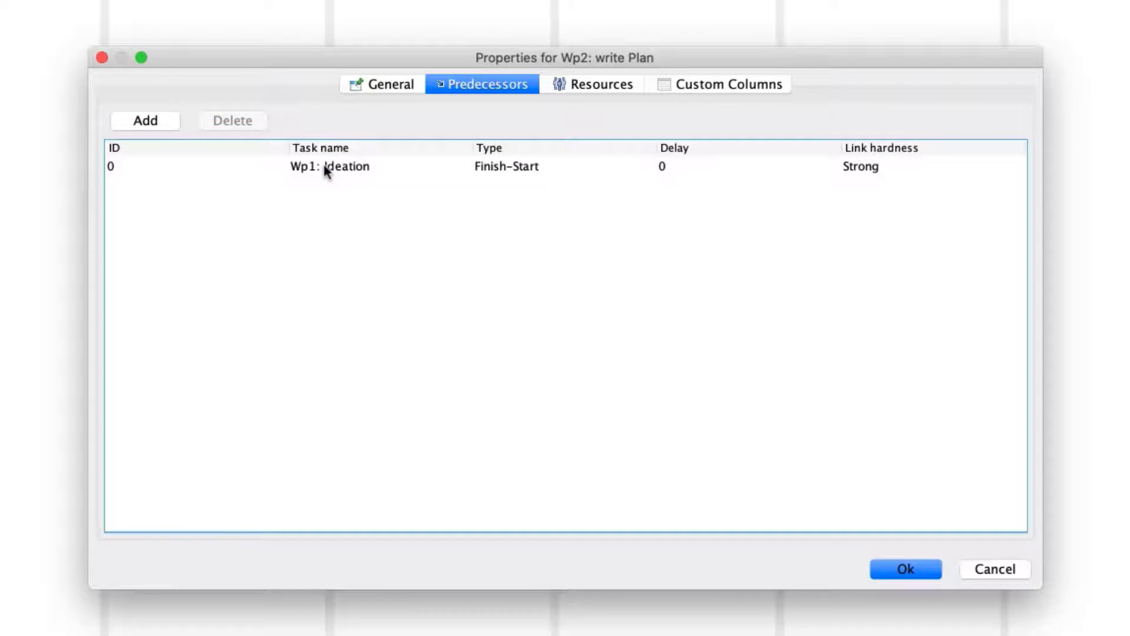
click(508, 169)
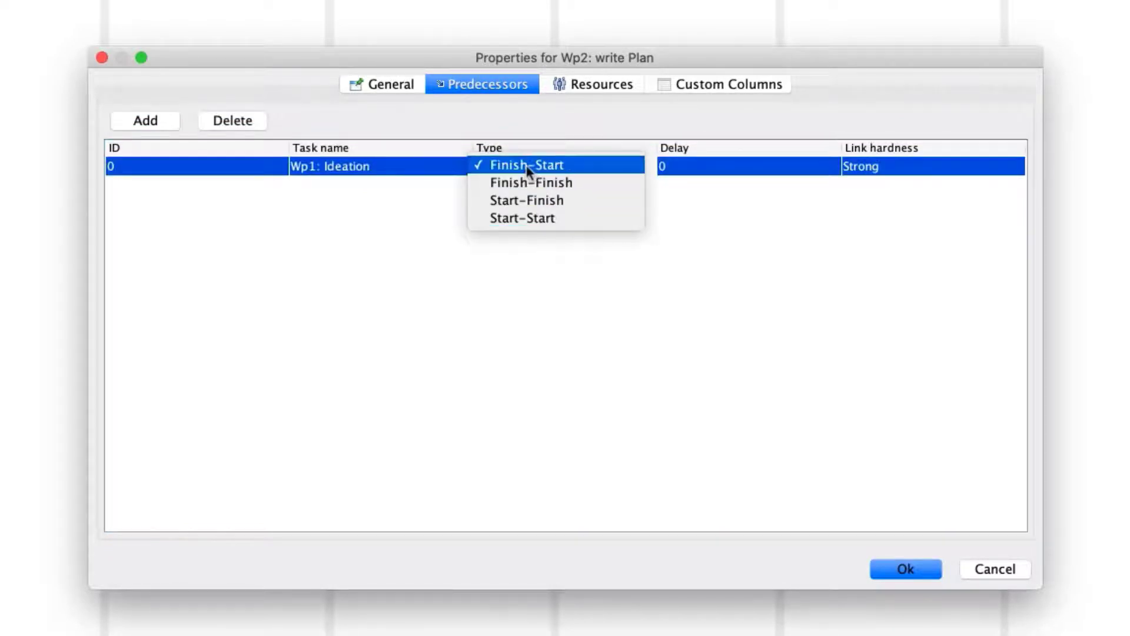
click(528, 171)
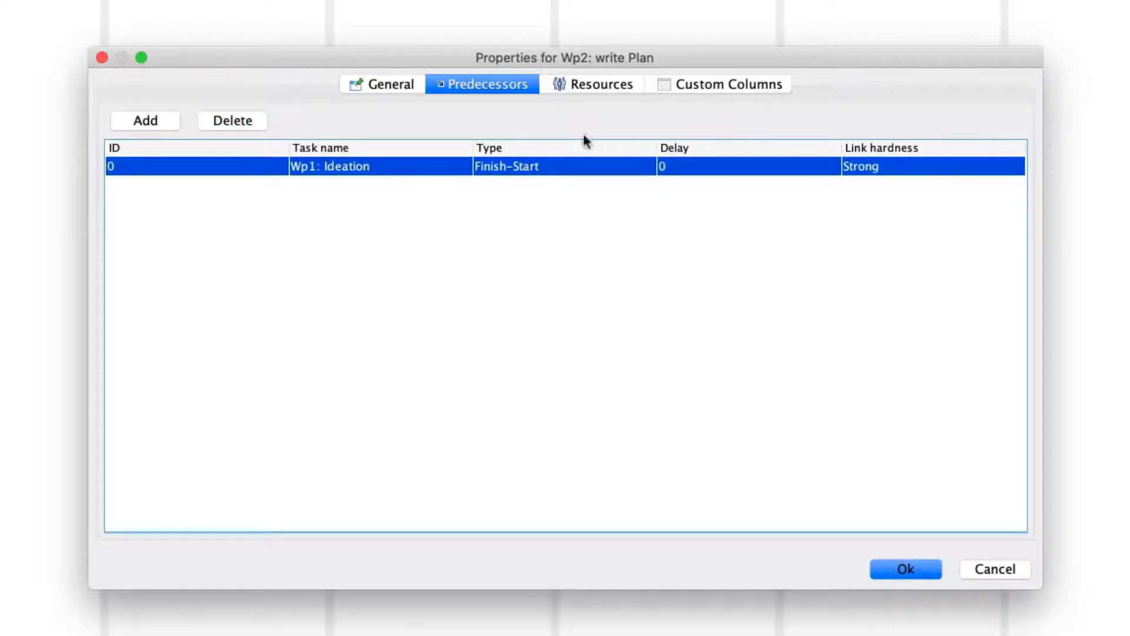
Assign the project manager resource to Wp2 and apply the changes
click(591, 86)
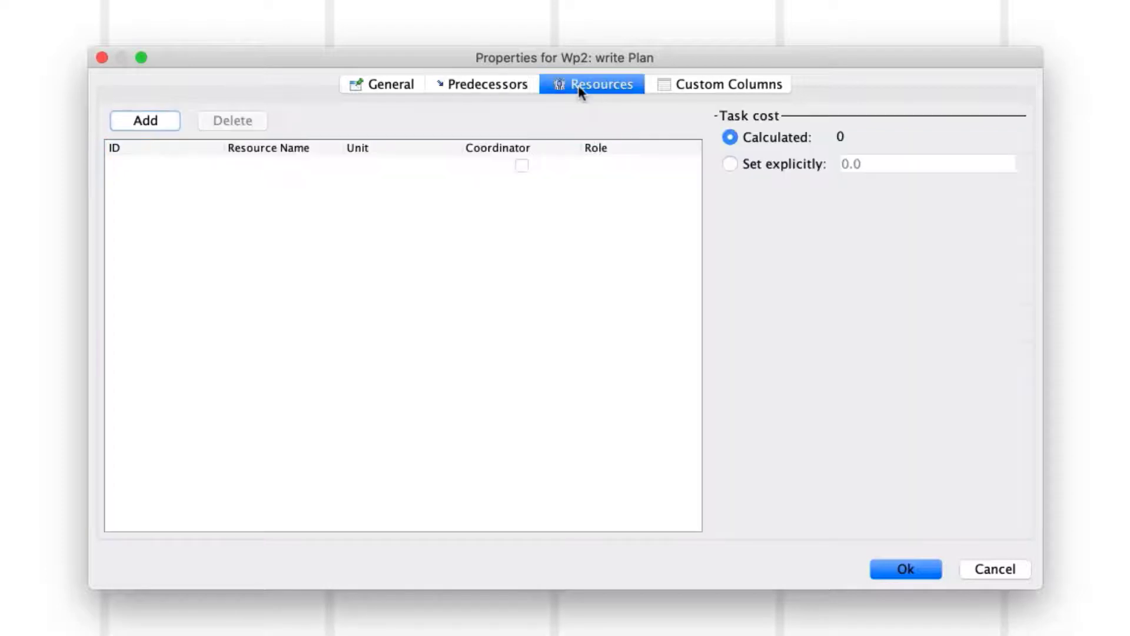
click(118, 120)
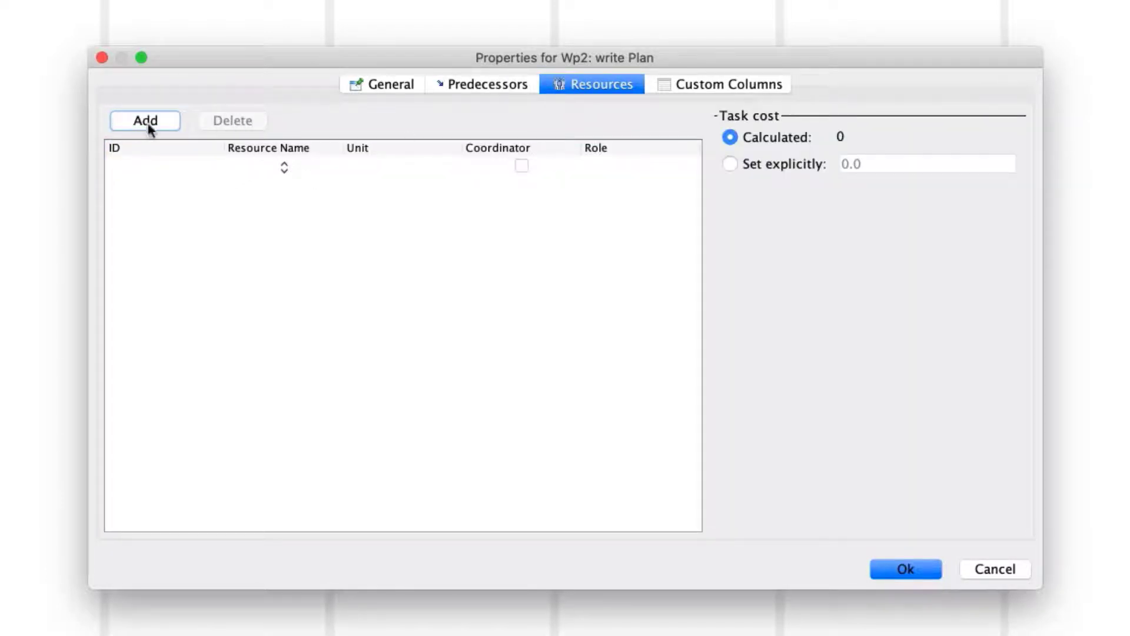
click(250, 165)
click(250, 165)
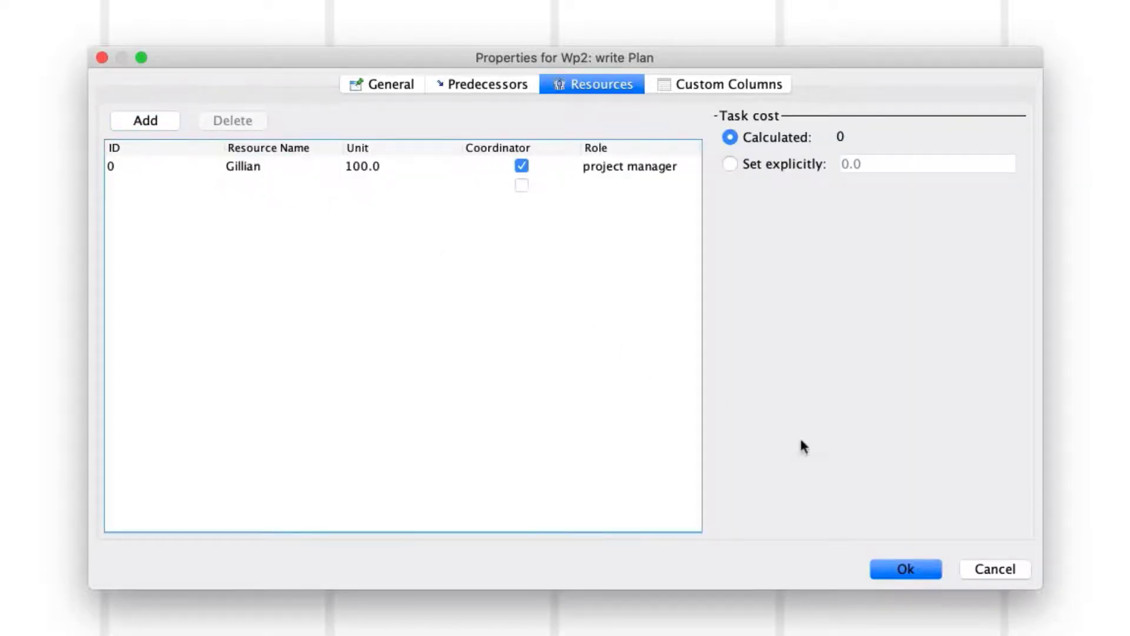
click(907, 569)
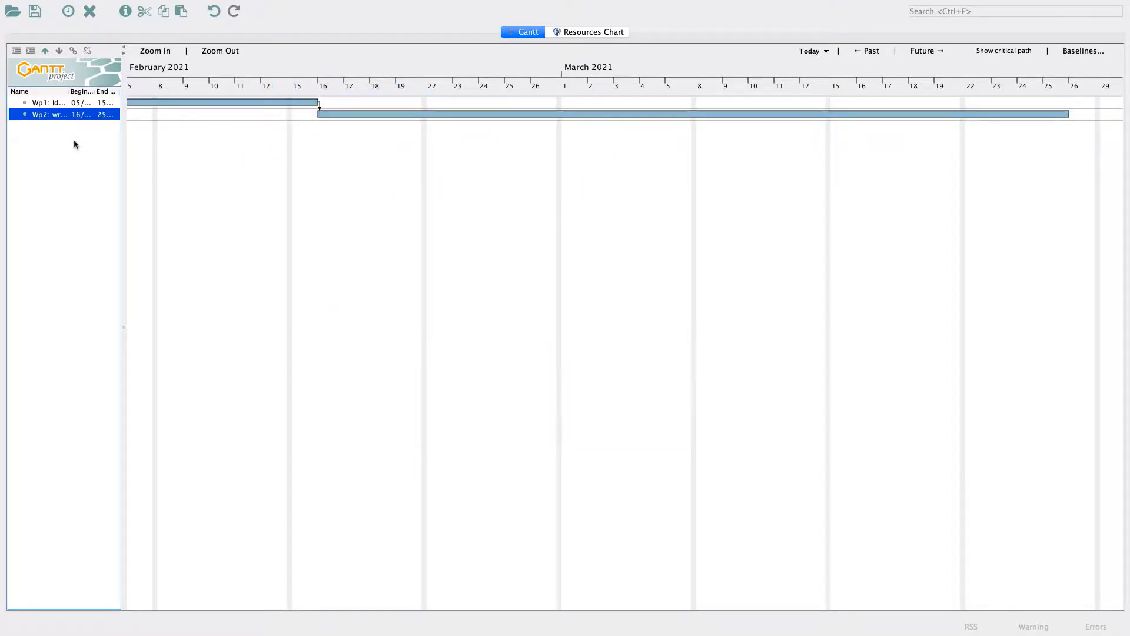
Create tasks '2.1 Research Questions', '2.2 Research Design' and '2.3 Planning'
click(68, 12)
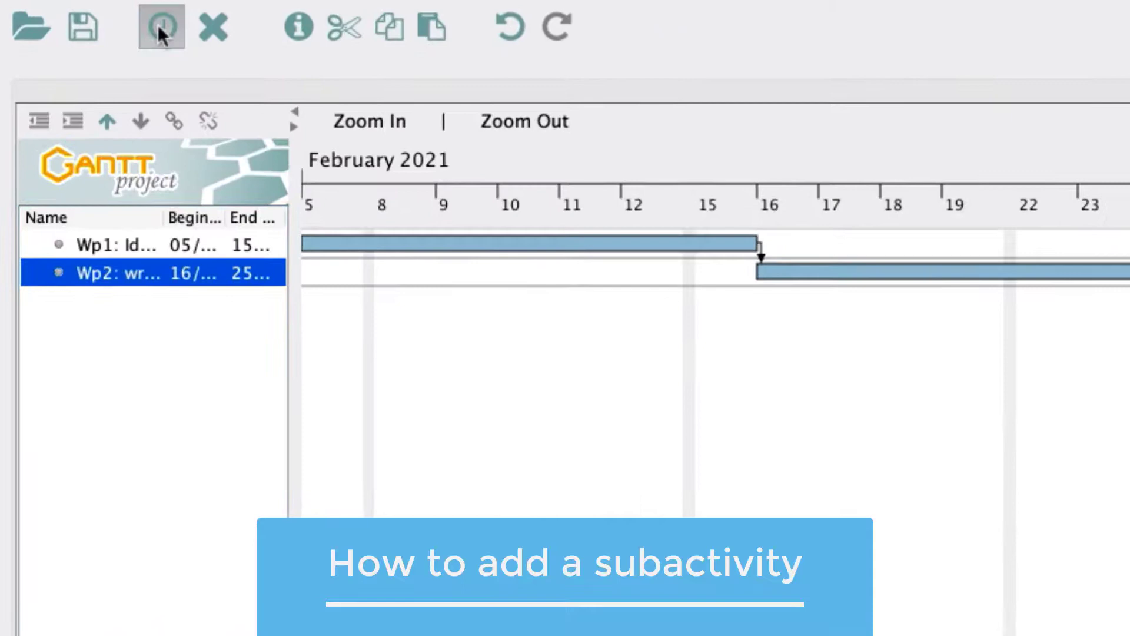
text(2)
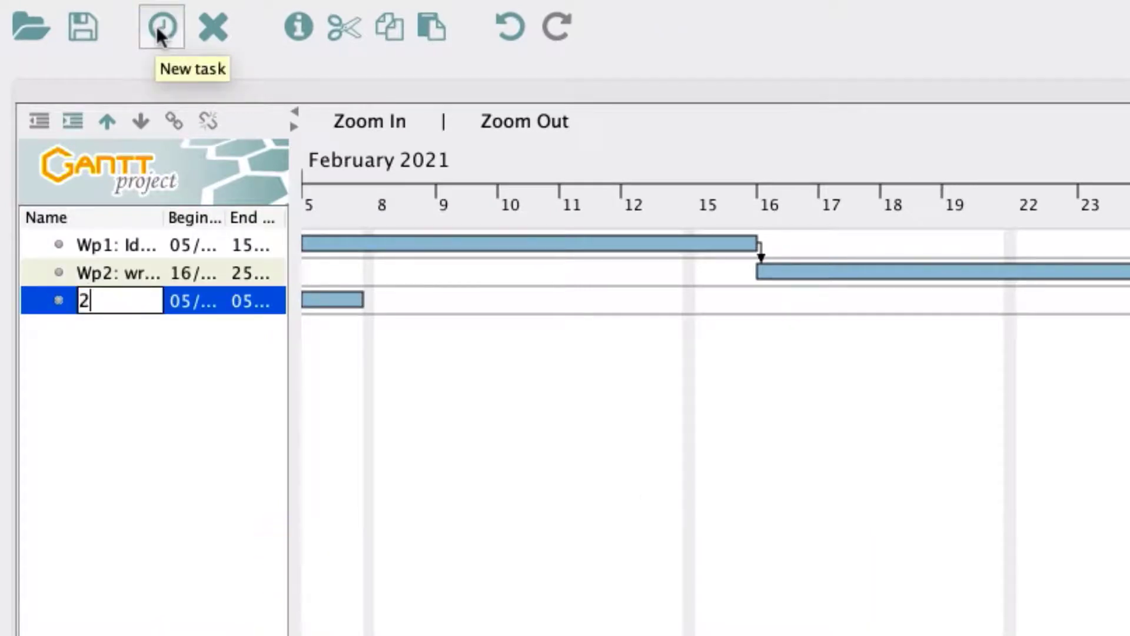
text(.1 Resear)
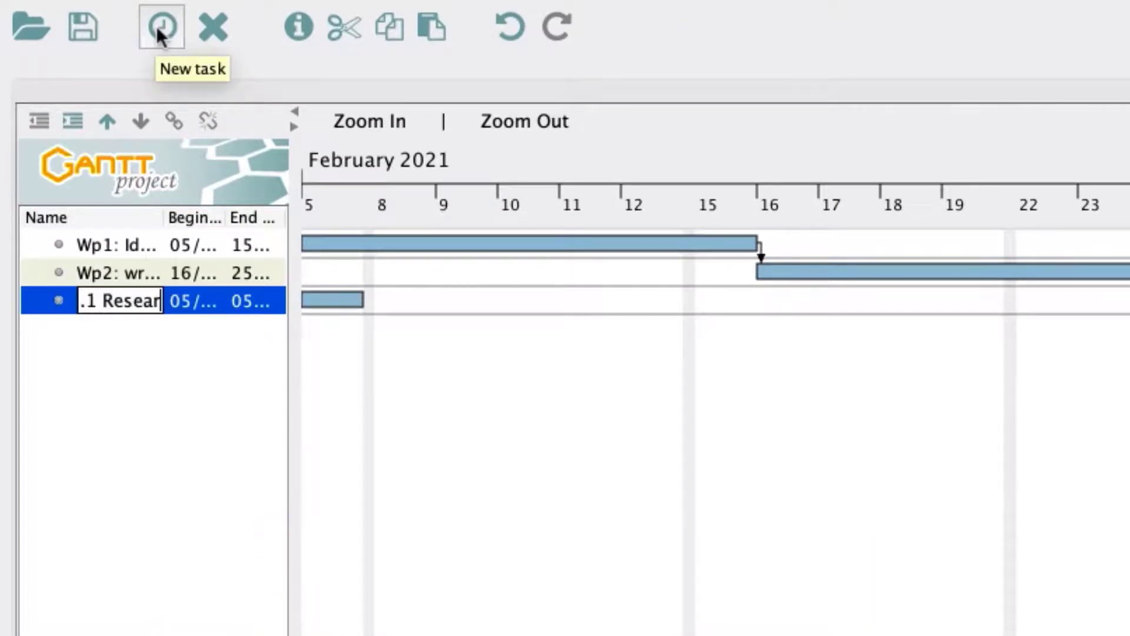
text(ch Questions)
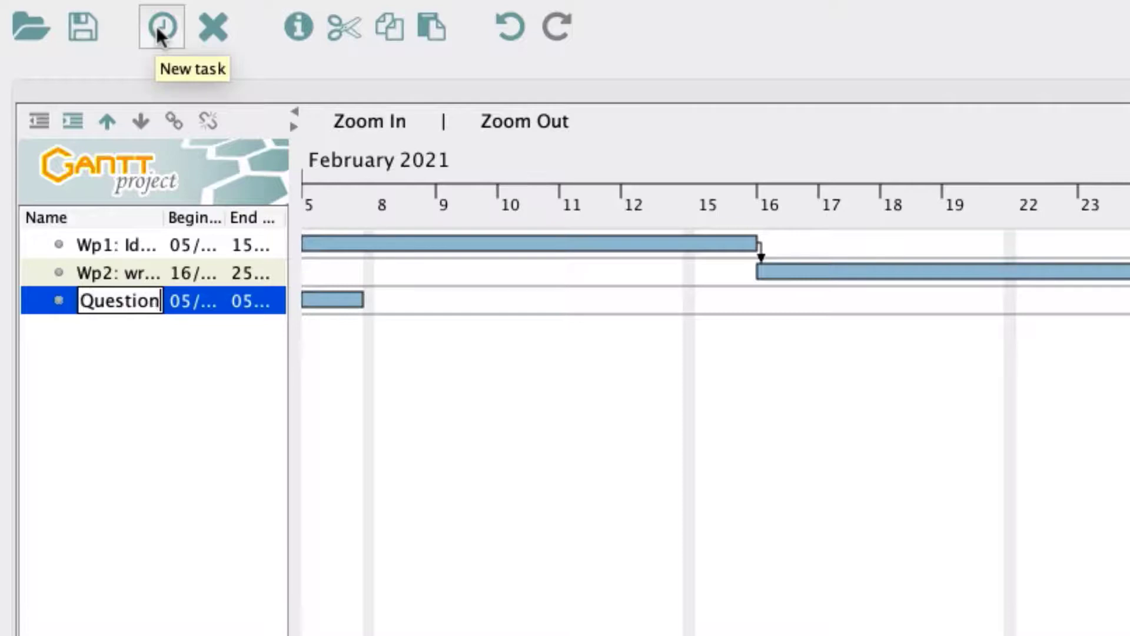
key(Return)
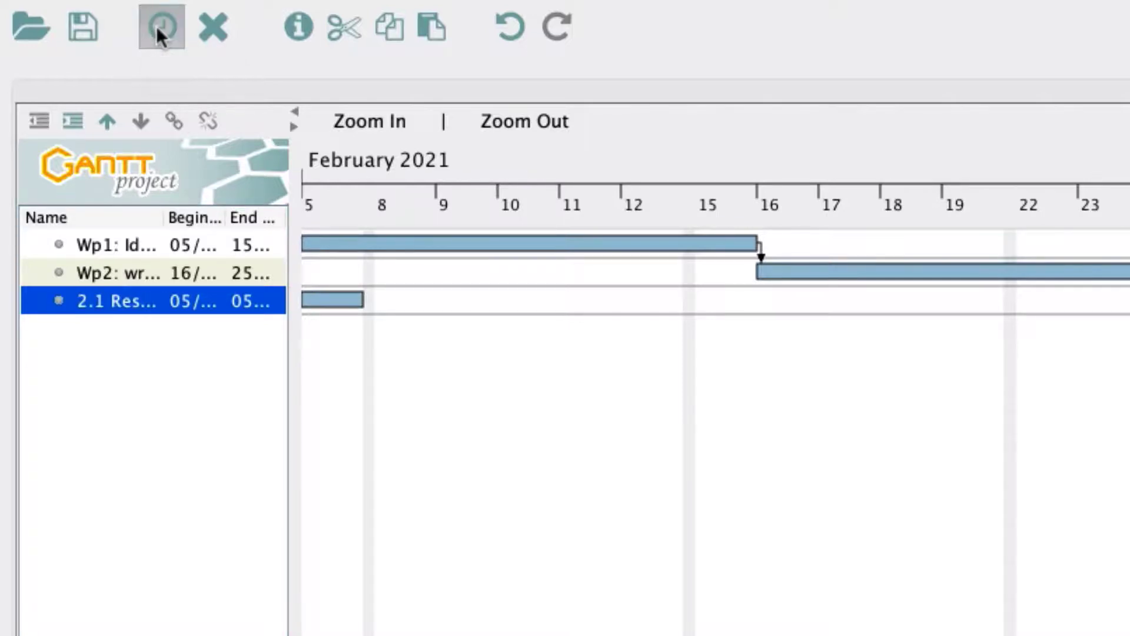
click(156, 26)
text(2.2 )
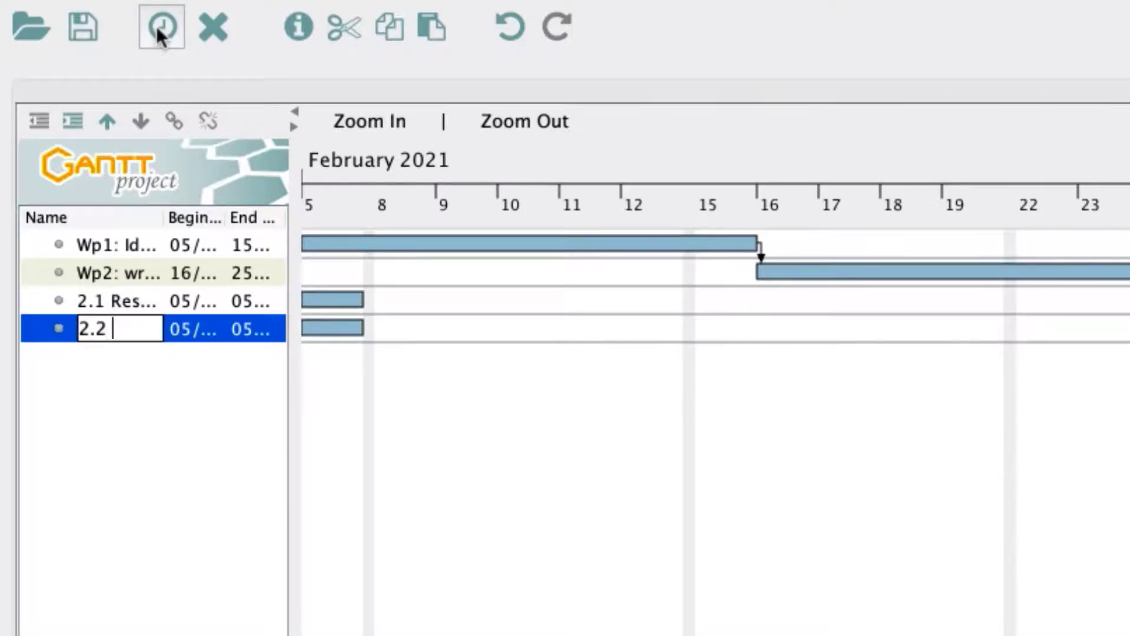
text(Research Design)
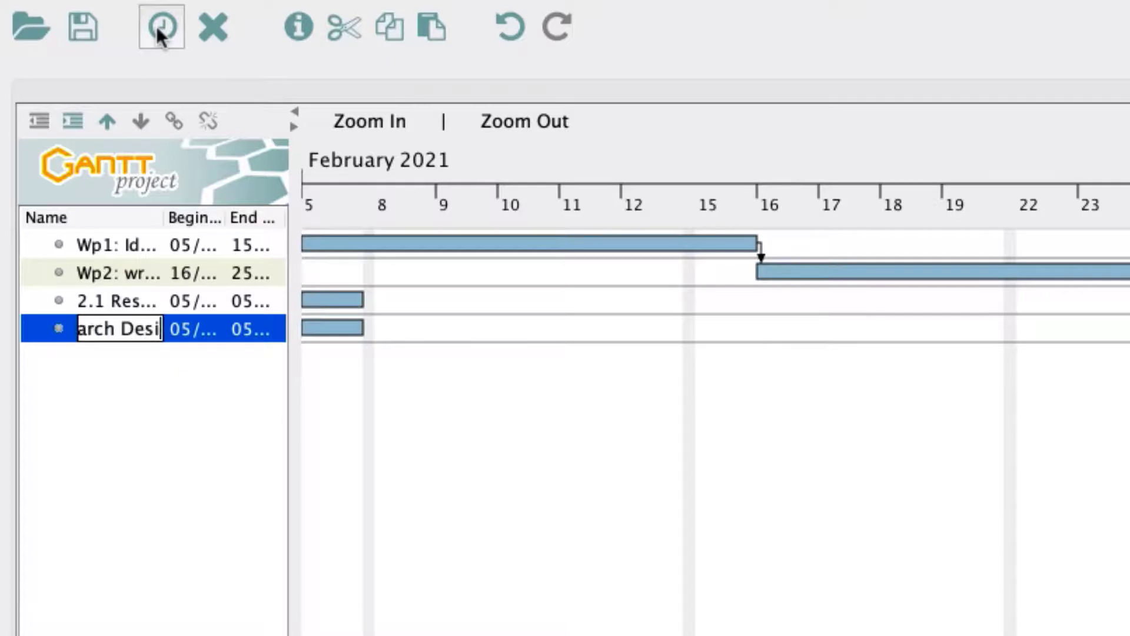
key(Return)
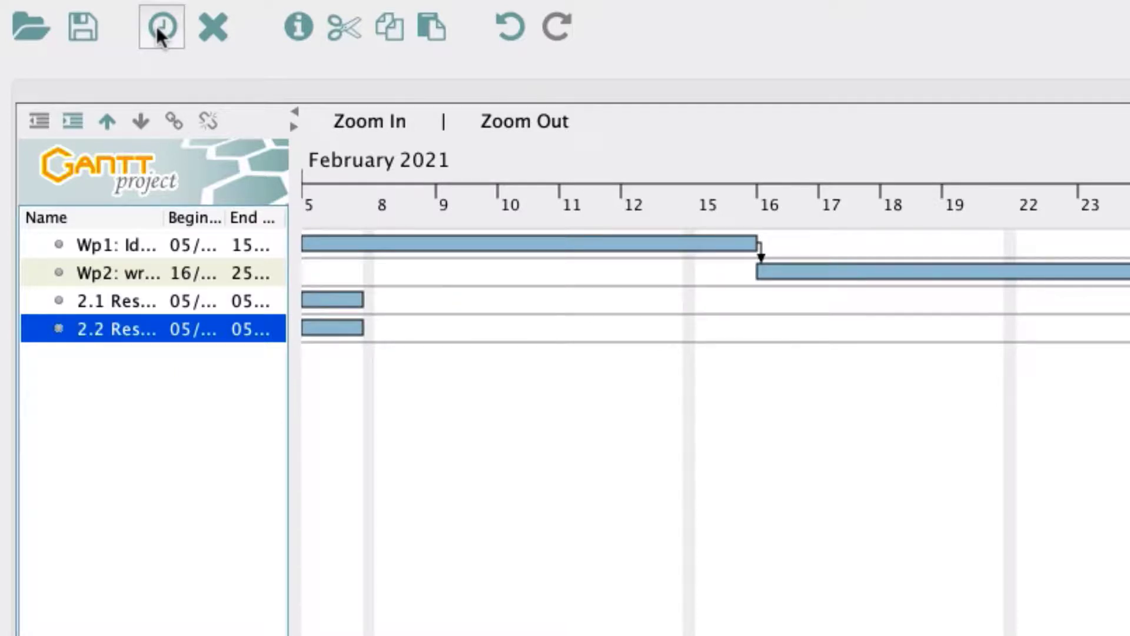
click(157, 26)
text(2.3 )
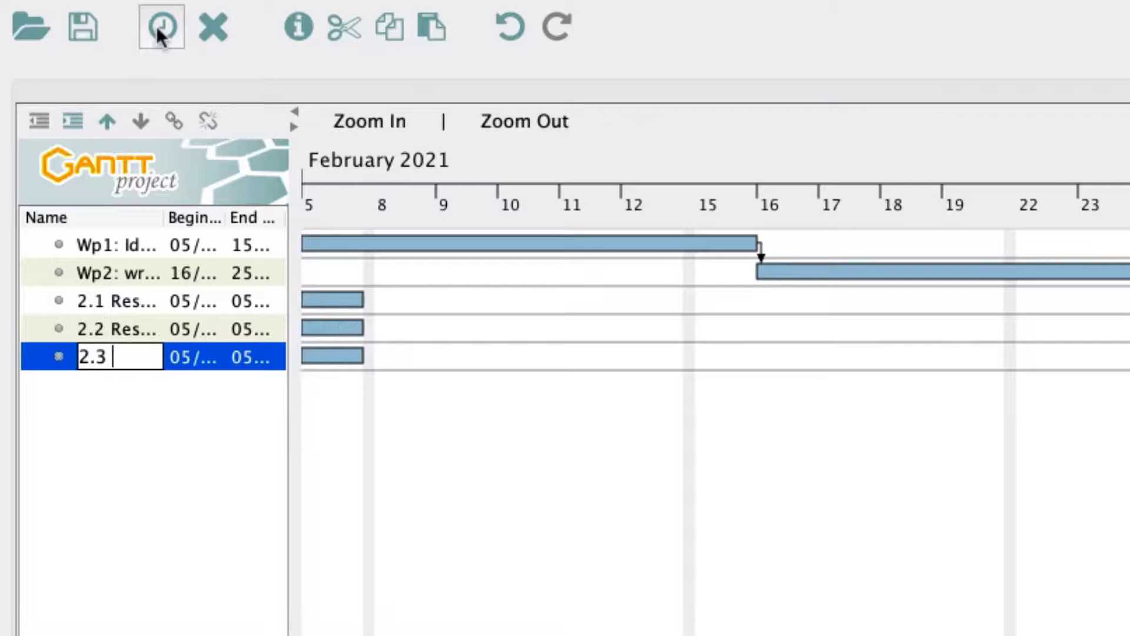
text(Planning)
Indent tasks 2.1, 2.2 and 2.3 as subtasks of Wp2
click(119, 300)
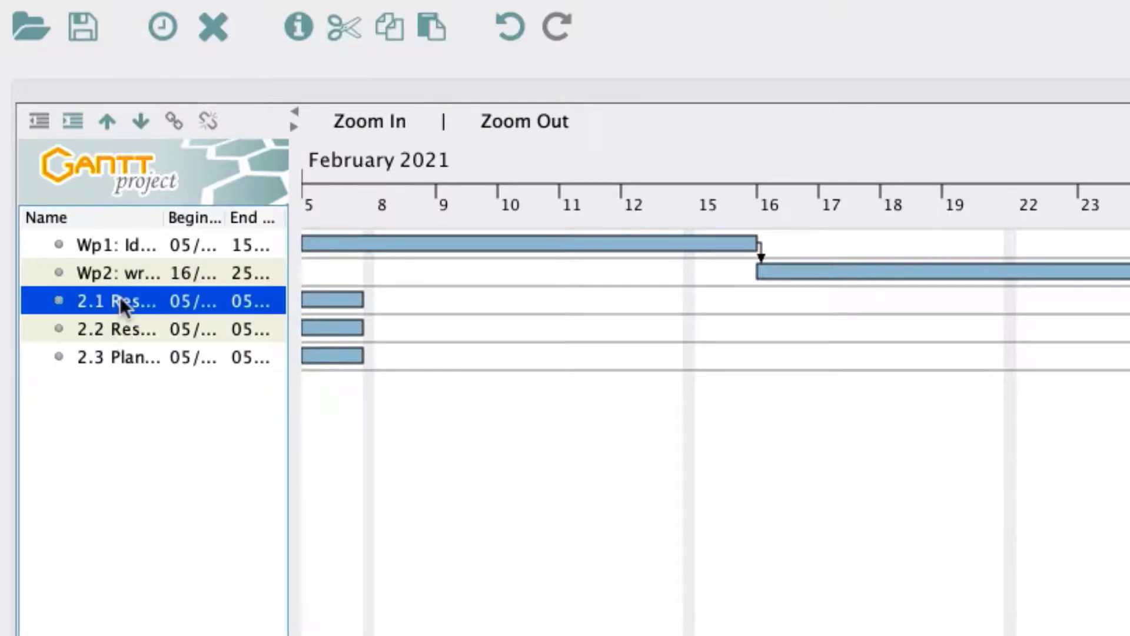
click(73, 120)
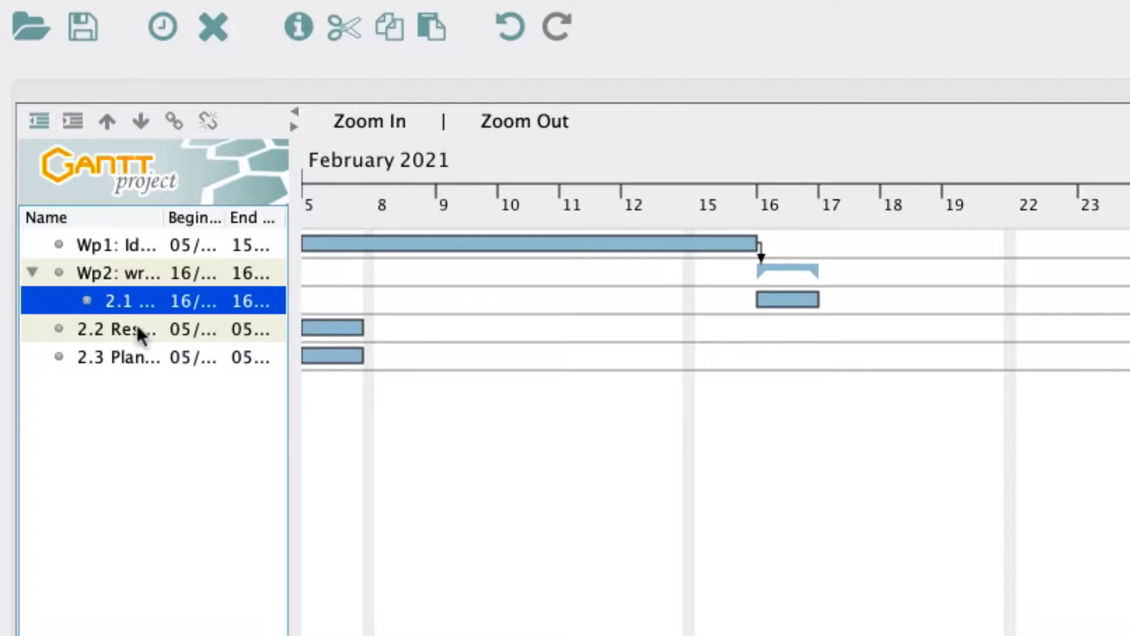
click(138, 329)
click(72, 120)
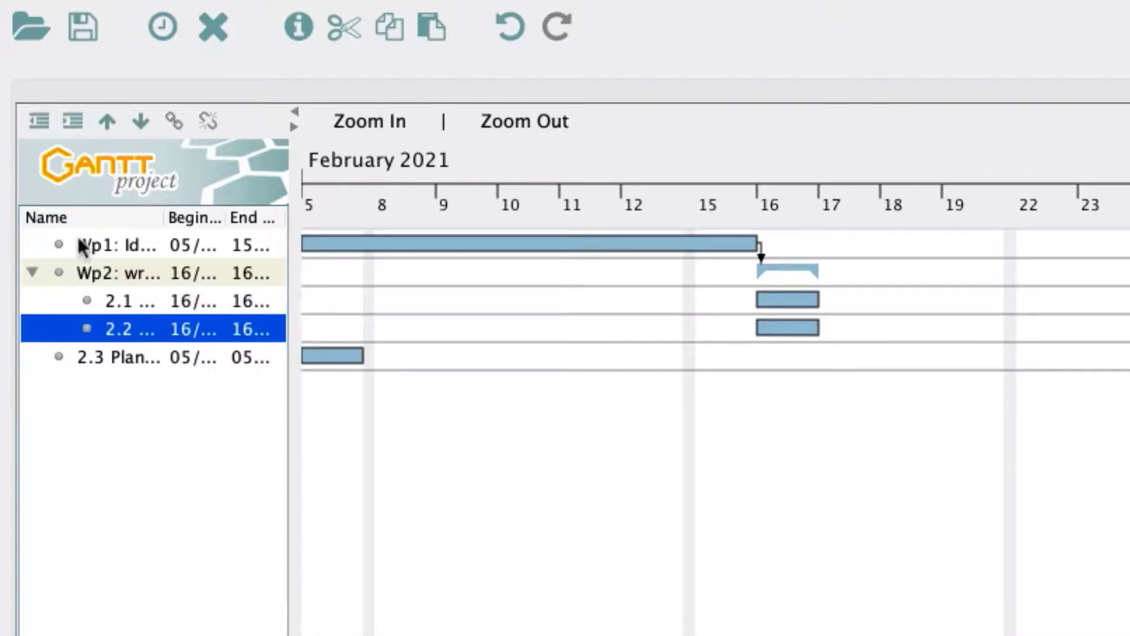
click(117, 357)
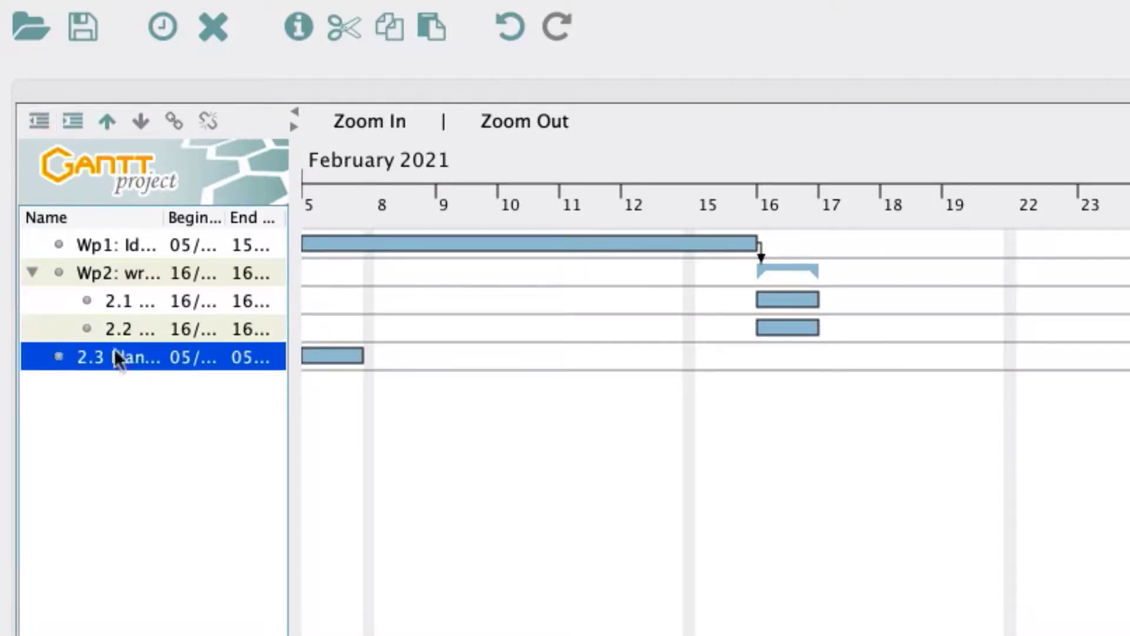
click(75, 121)
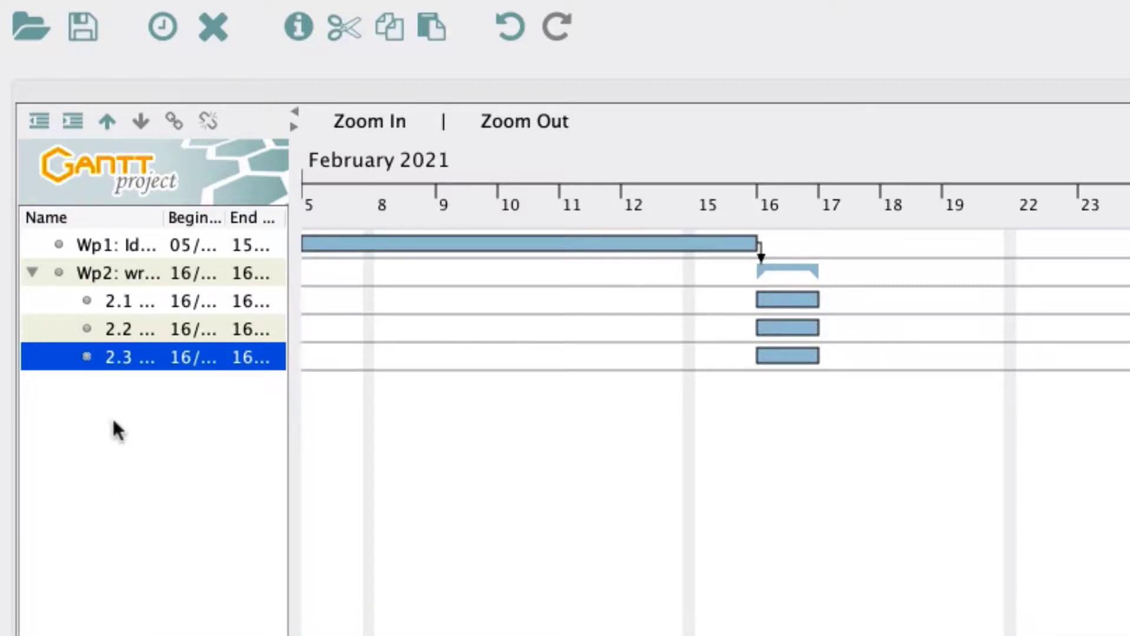
Set the duration of 2.1 Research Questions to 10 days
double_click(133, 299)
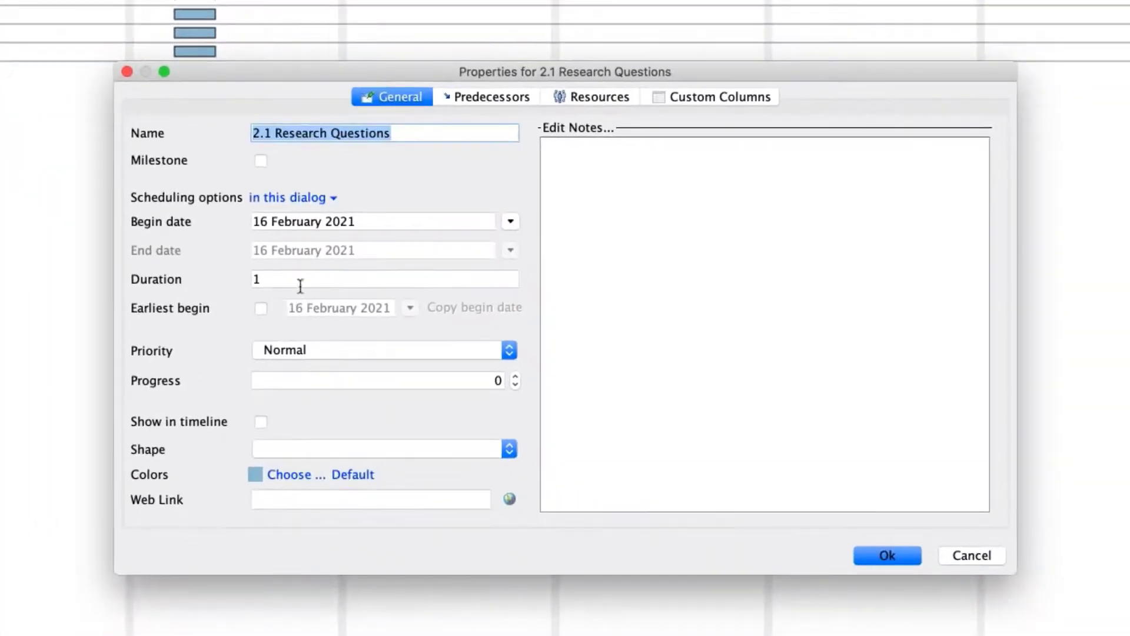
click(282, 278)
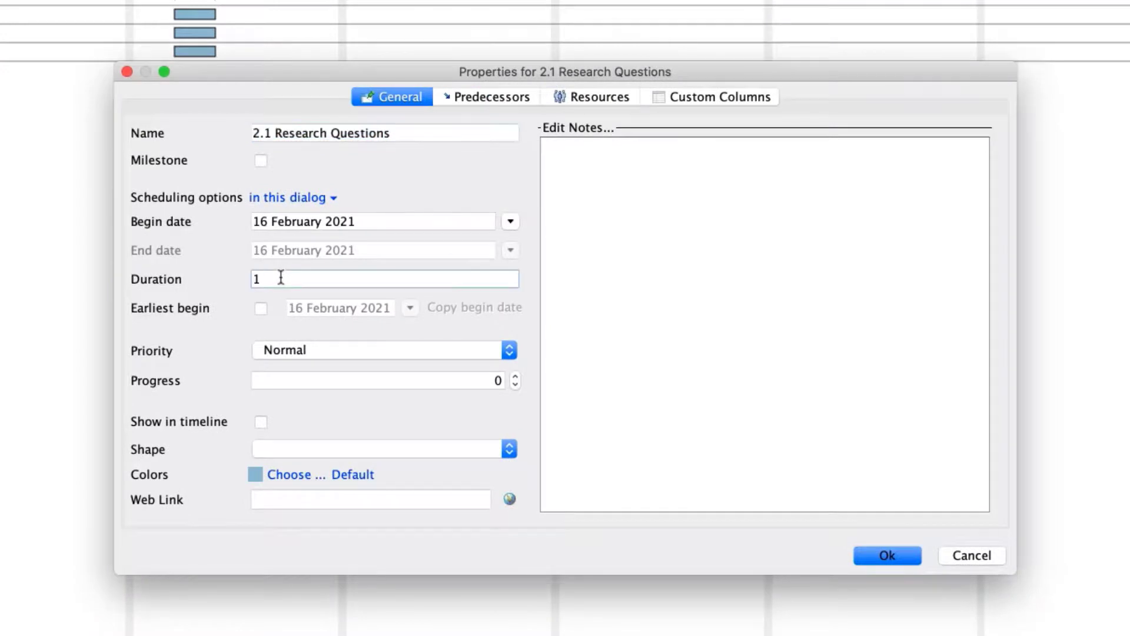
text(0)
click(876, 556)
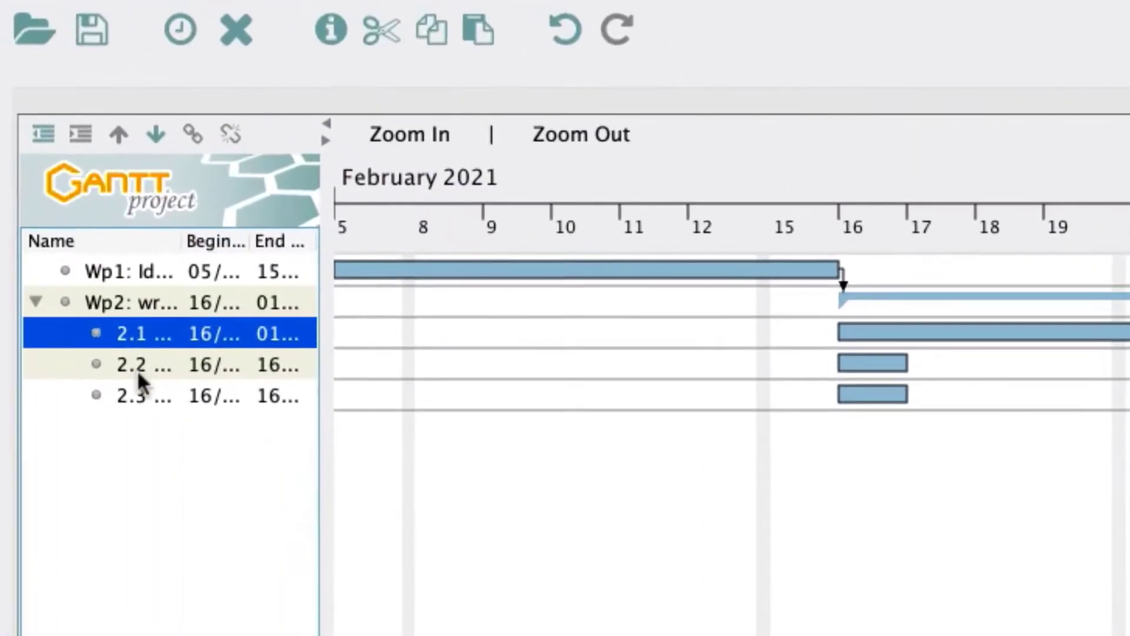
Change 2.2 Research Design's duration and link it after 2.1 Research Questions
double_click(137, 367)
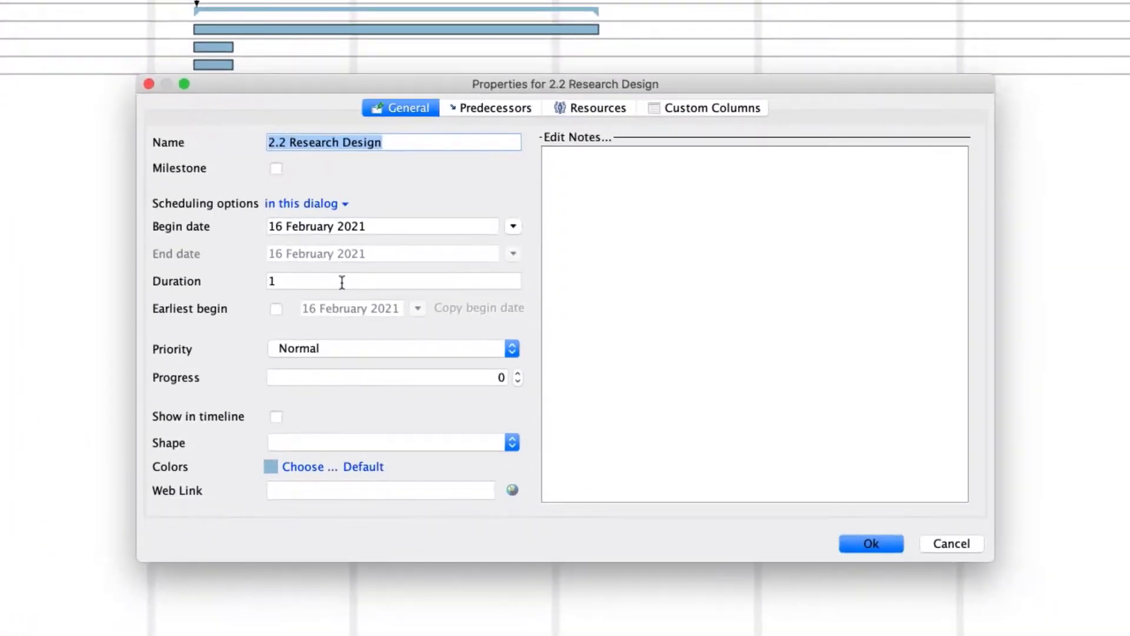
click(342, 283)
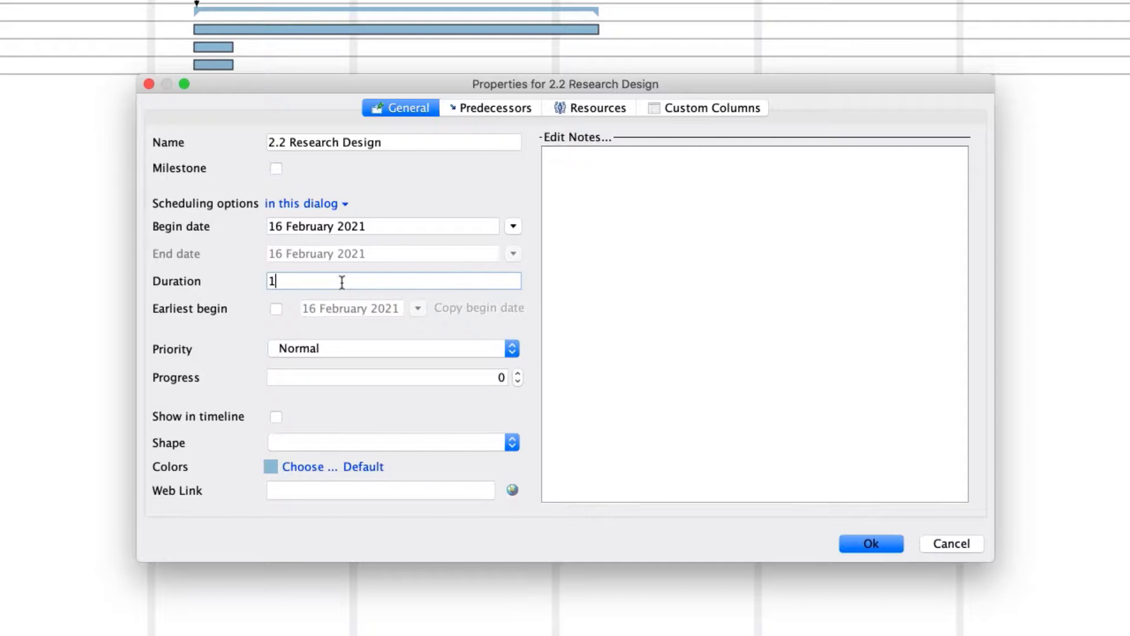
text(0)
click(486, 109)
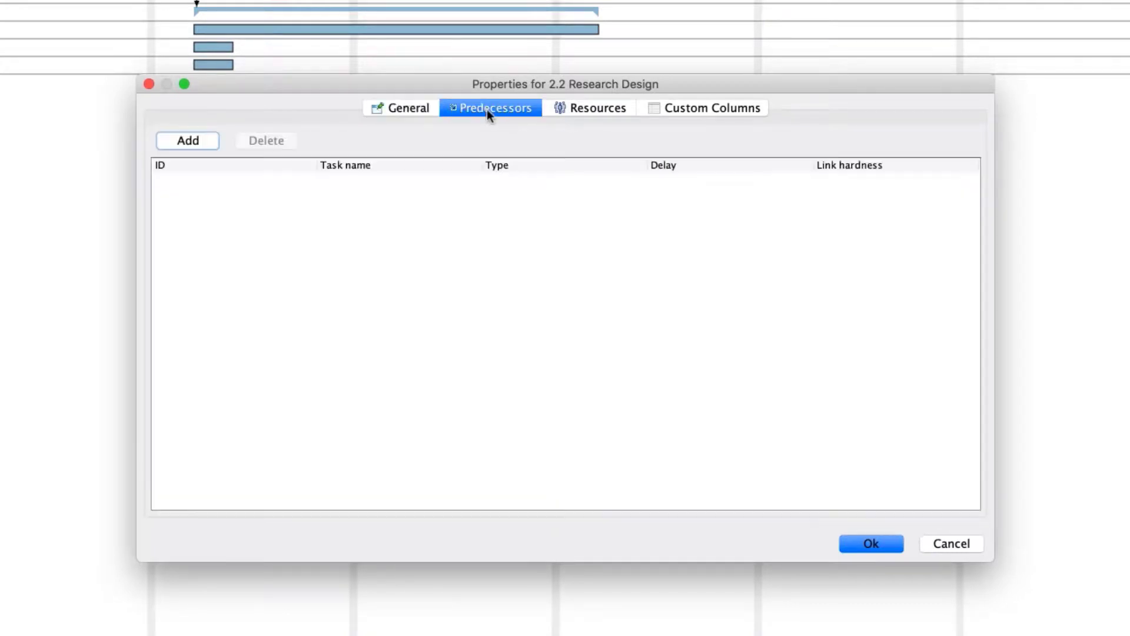
click(189, 141)
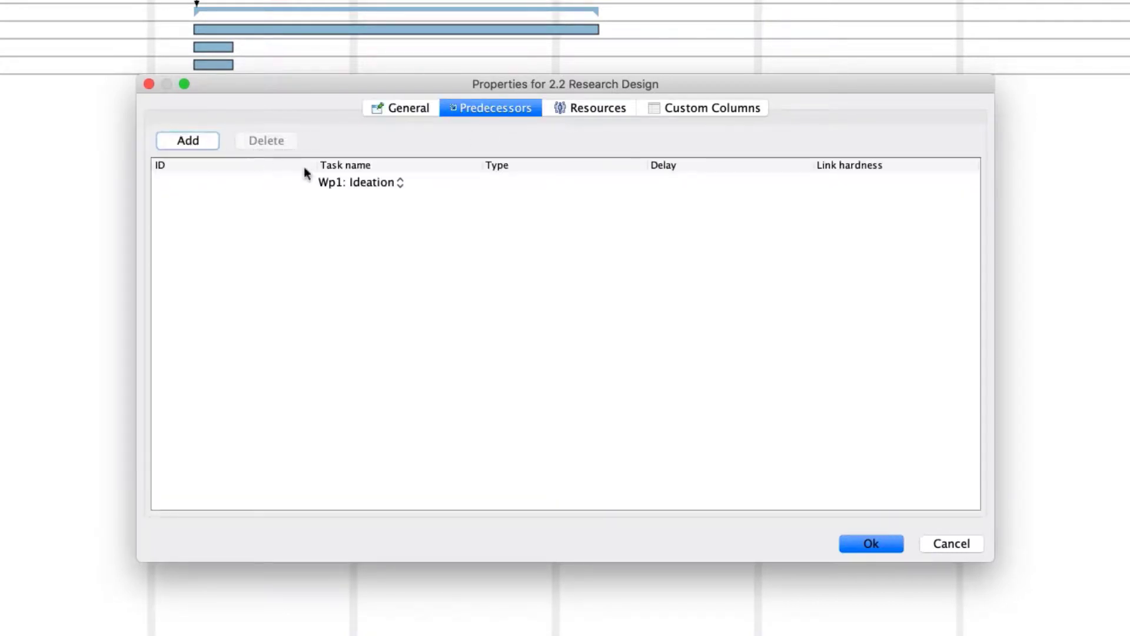
click(343, 183)
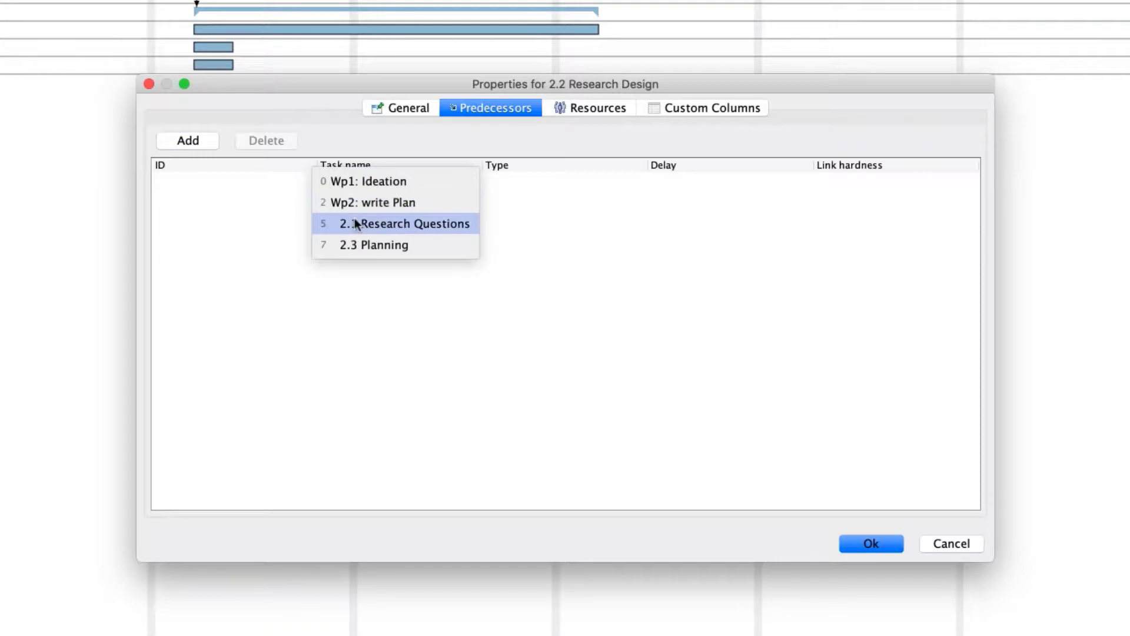
click(354, 223)
click(872, 543)
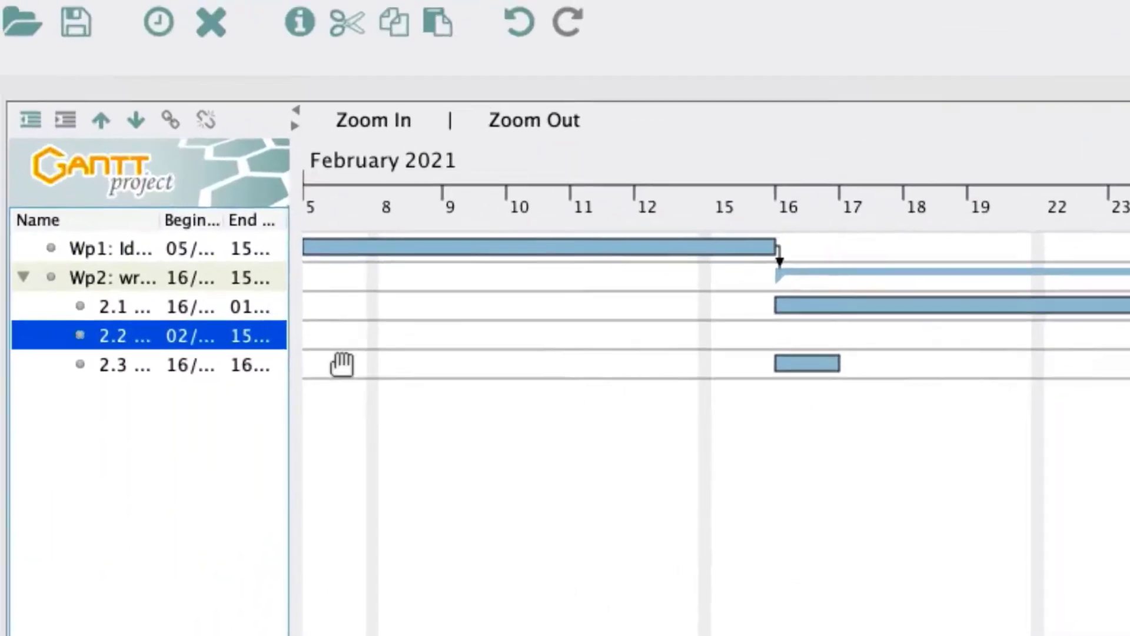
click(209, 374)
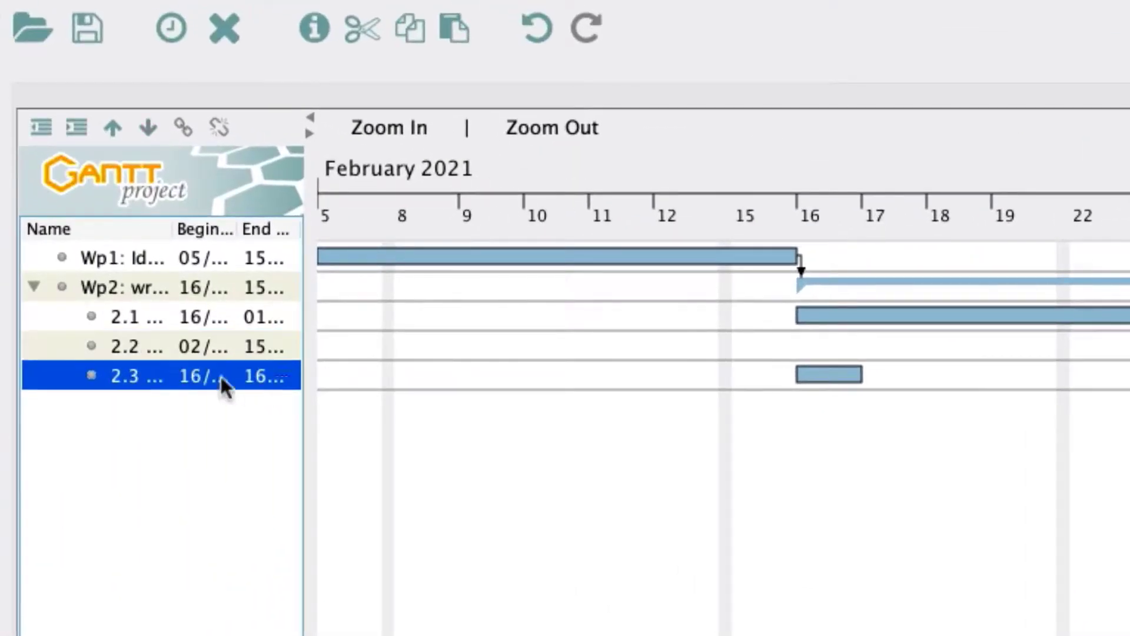
Give 2.3 Planning an 8-day duration with 2.2 Research Design as its predecessor
double_click(172, 381)
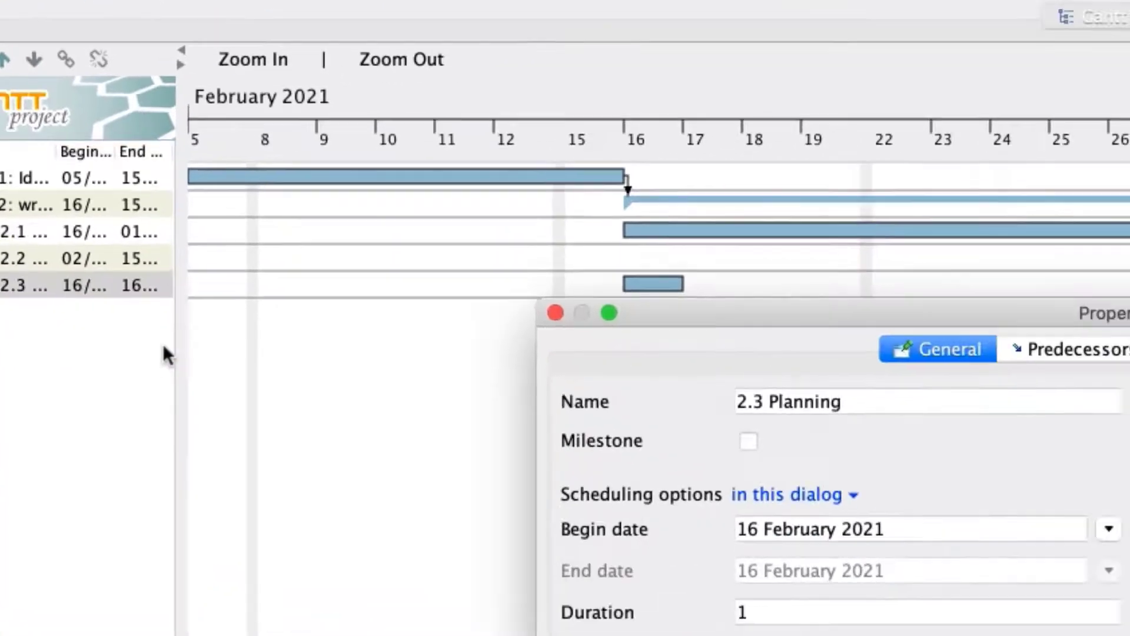
double_click(298, 298)
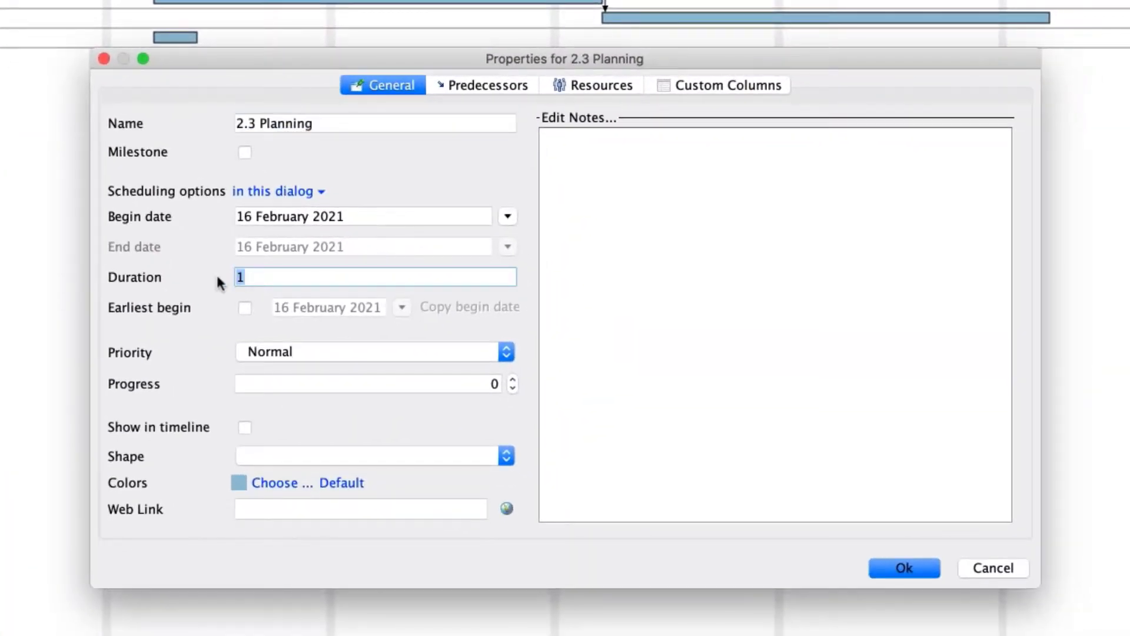
text(8)
click(486, 87)
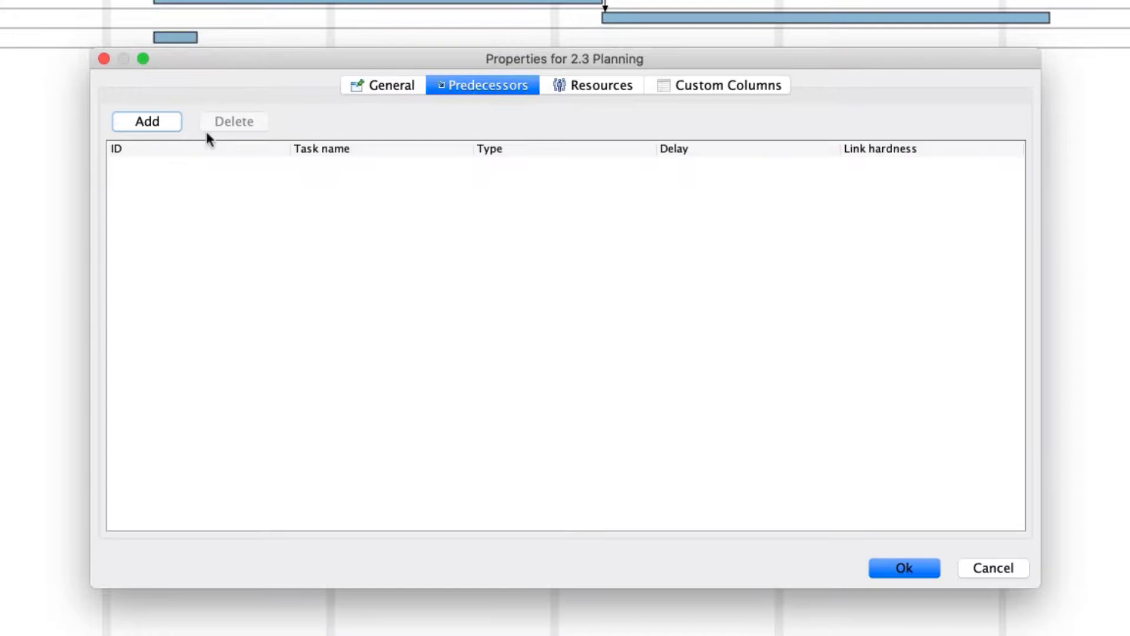
click(323, 169)
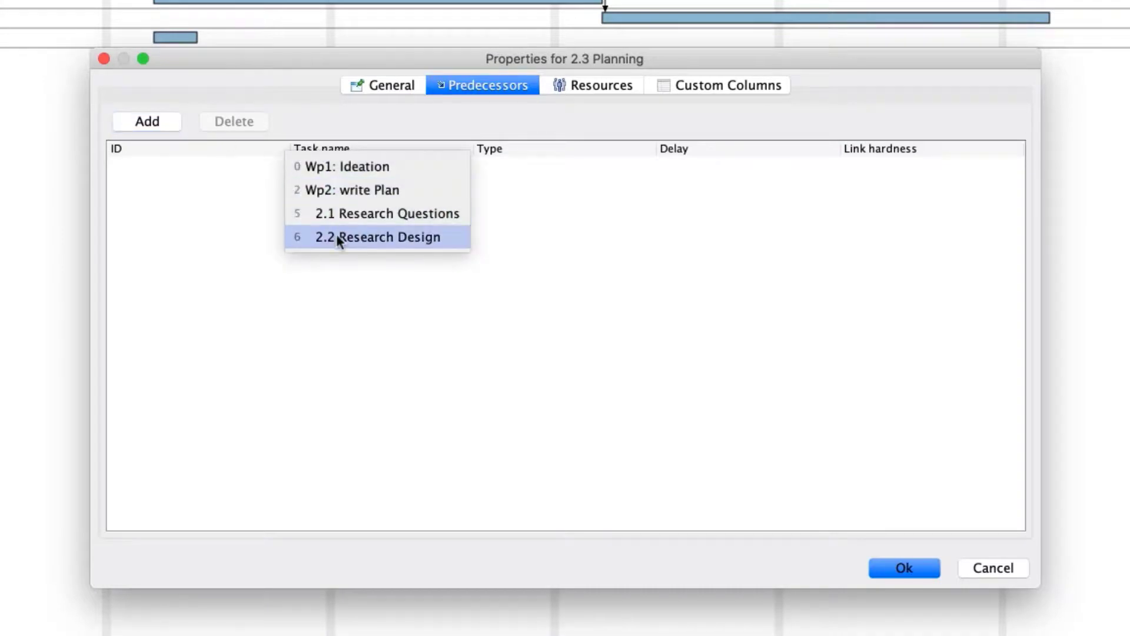
click(338, 237)
click(921, 566)
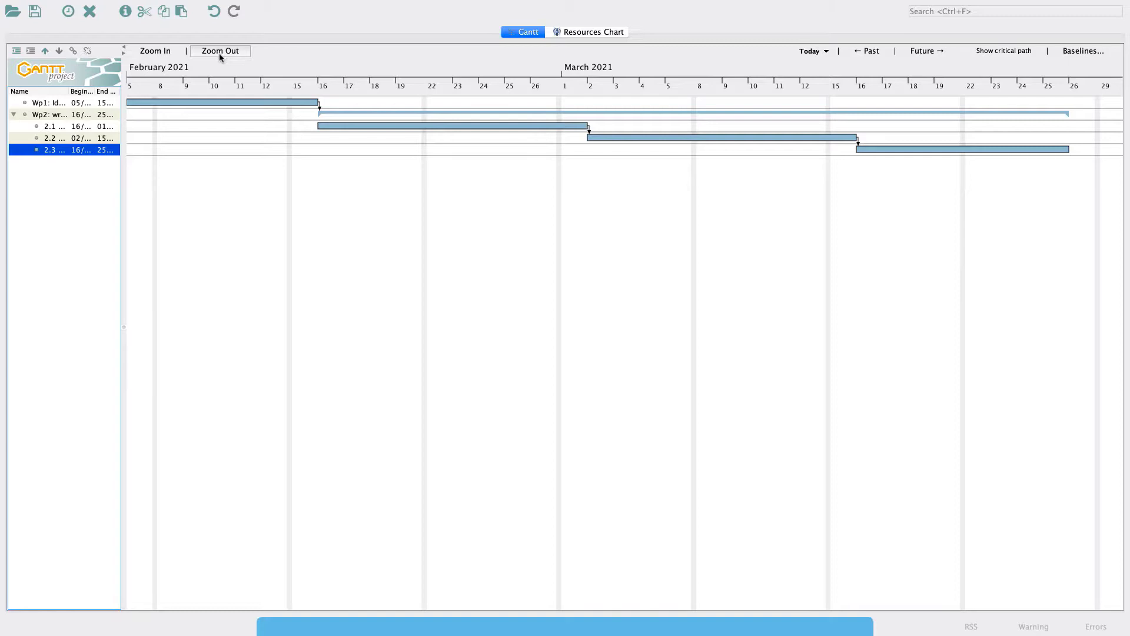
Add a top-level task named 'Project Plan deadline' outside Wp2
click(65, 13)
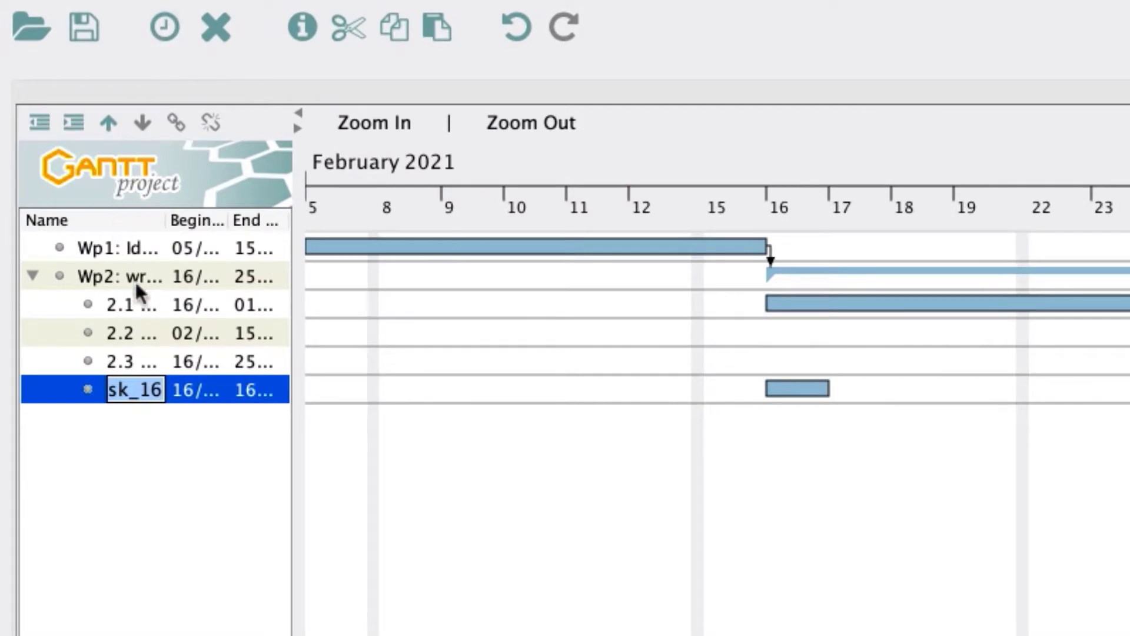
text(Pr)
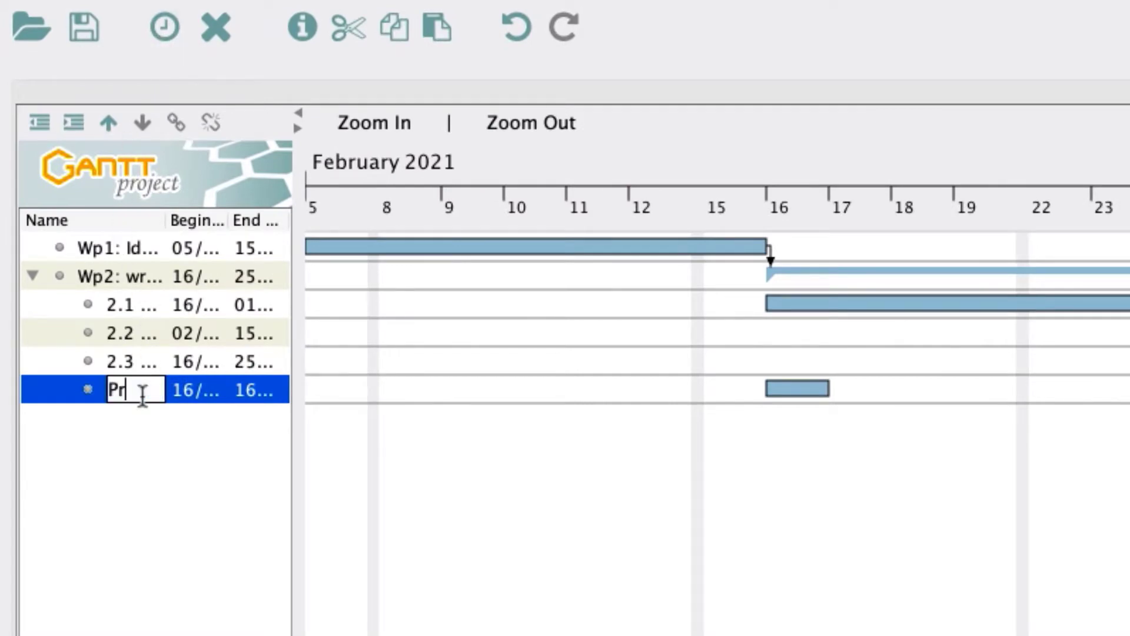
text(oject Plan)
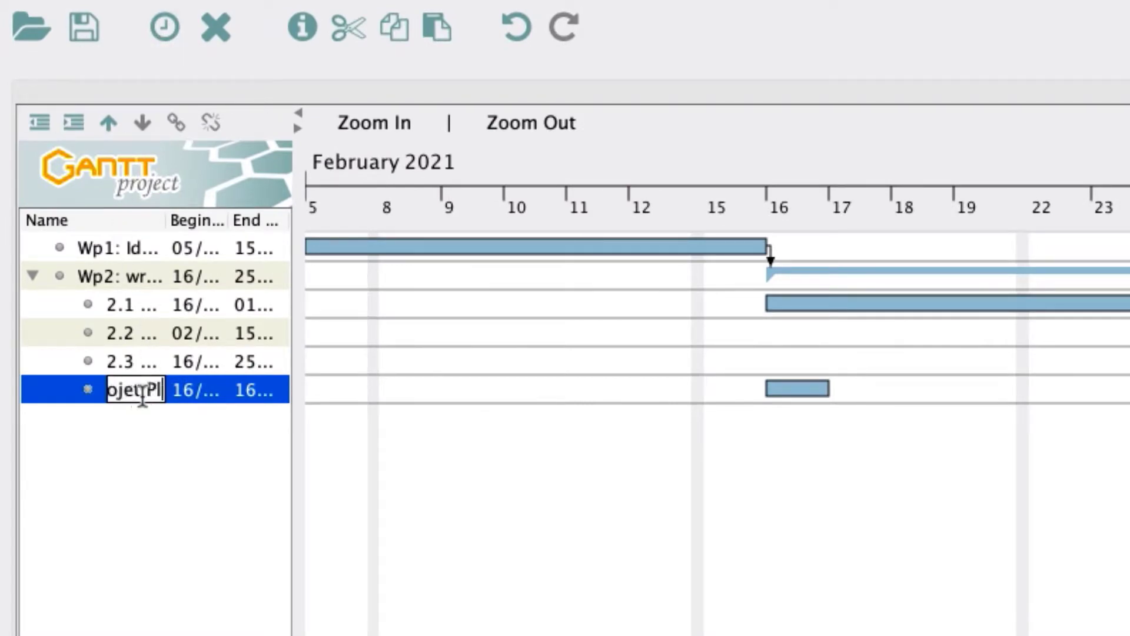
text( dead)
text(line)
key(Return)
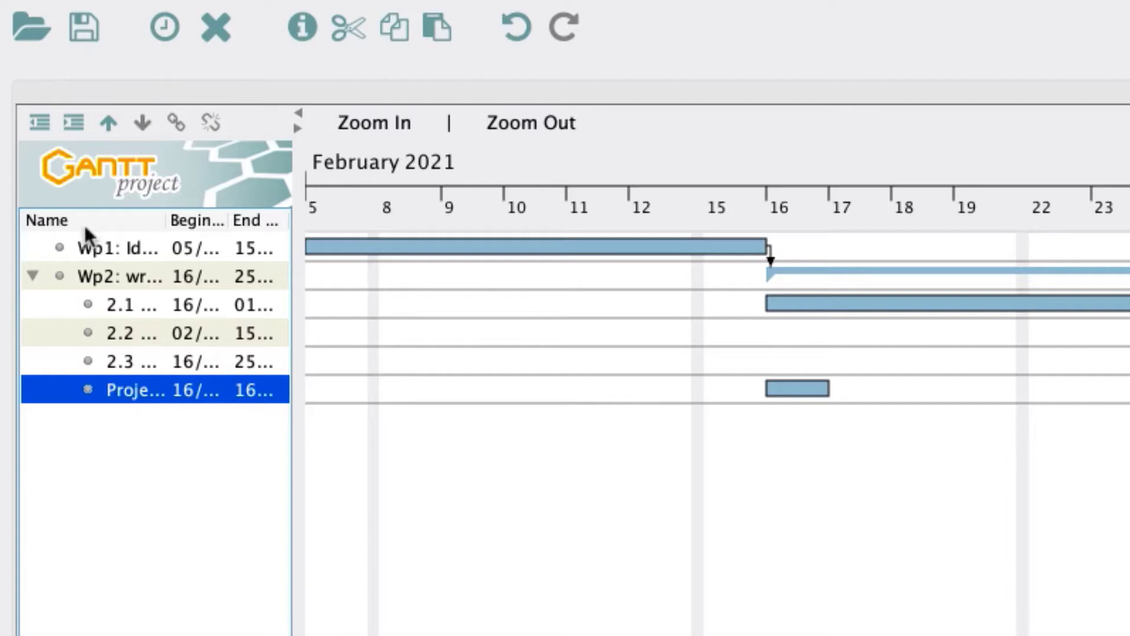
click(38, 121)
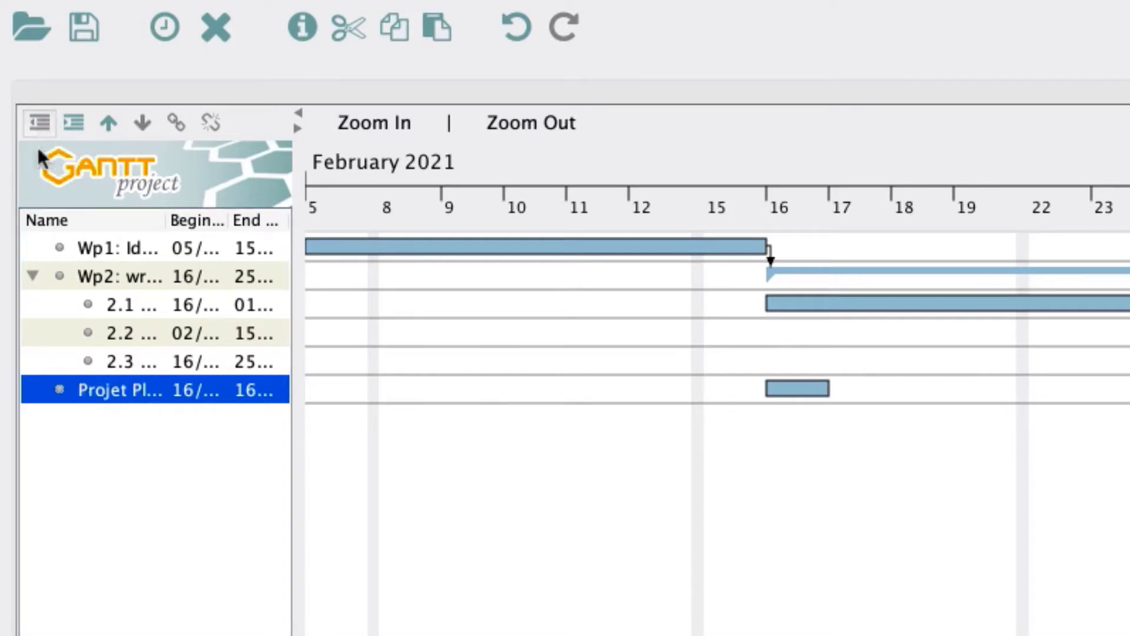
Correct the deadline task's name and make it a milestone dated 31 March 2021
double_click(112, 386)
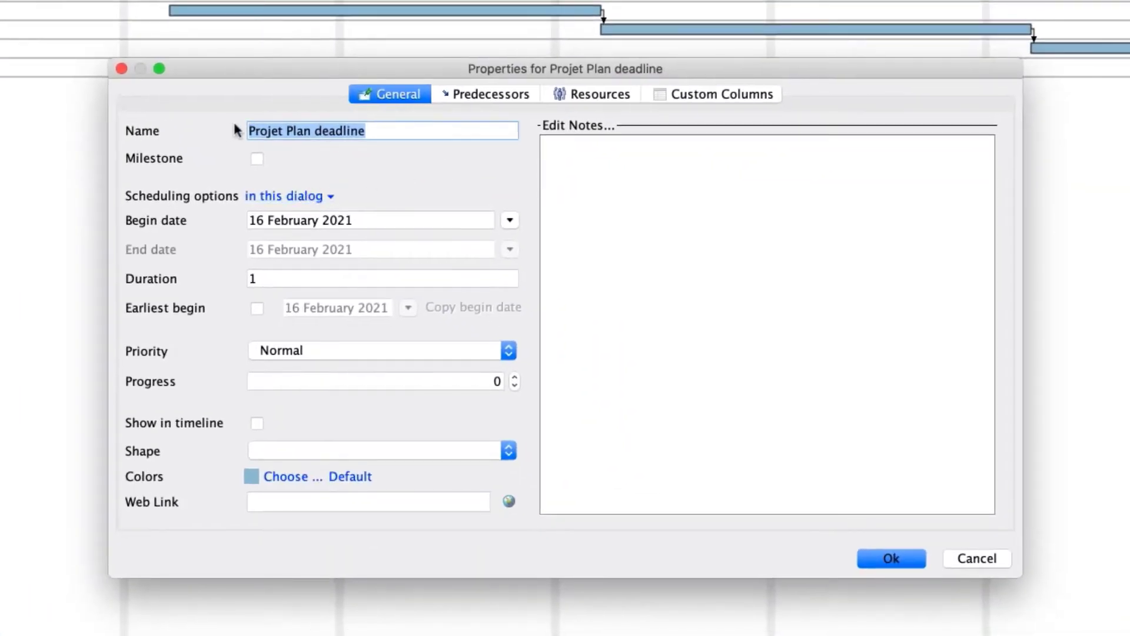
click(277, 130)
text(c)
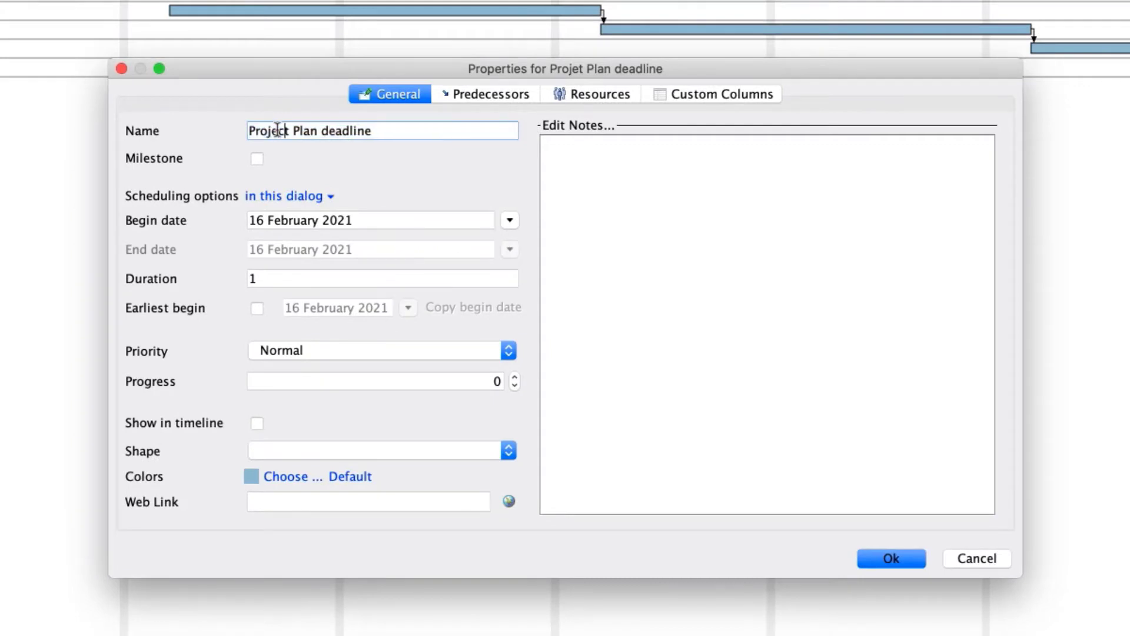
click(256, 159)
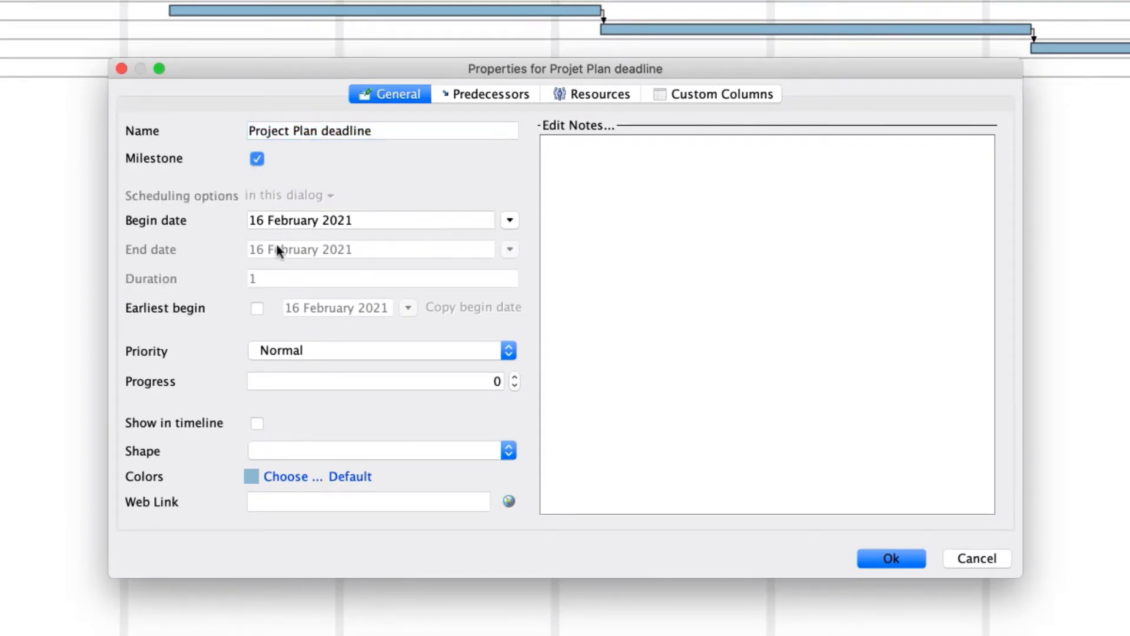
click(510, 221)
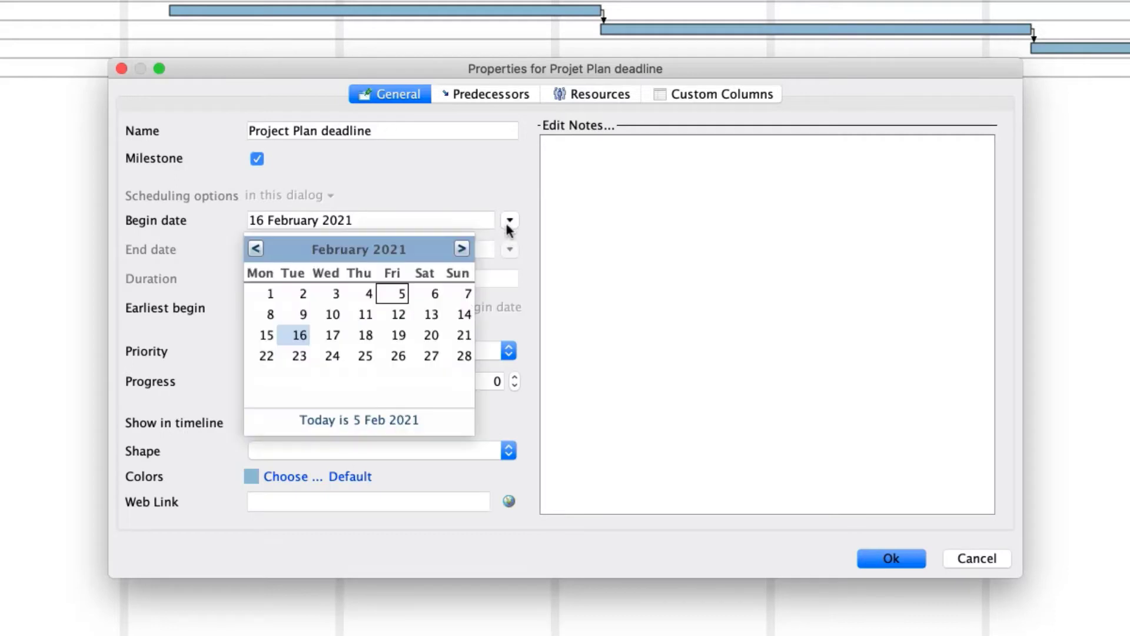
click(462, 248)
click(332, 377)
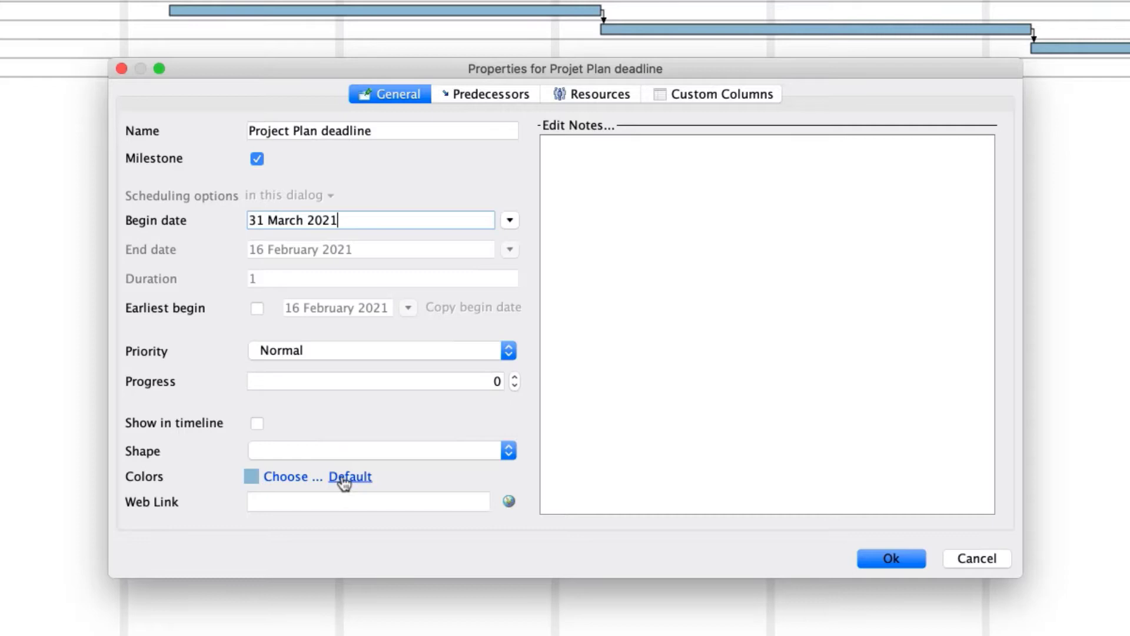
Colour the Project Plan deadline milestone red
click(303, 476)
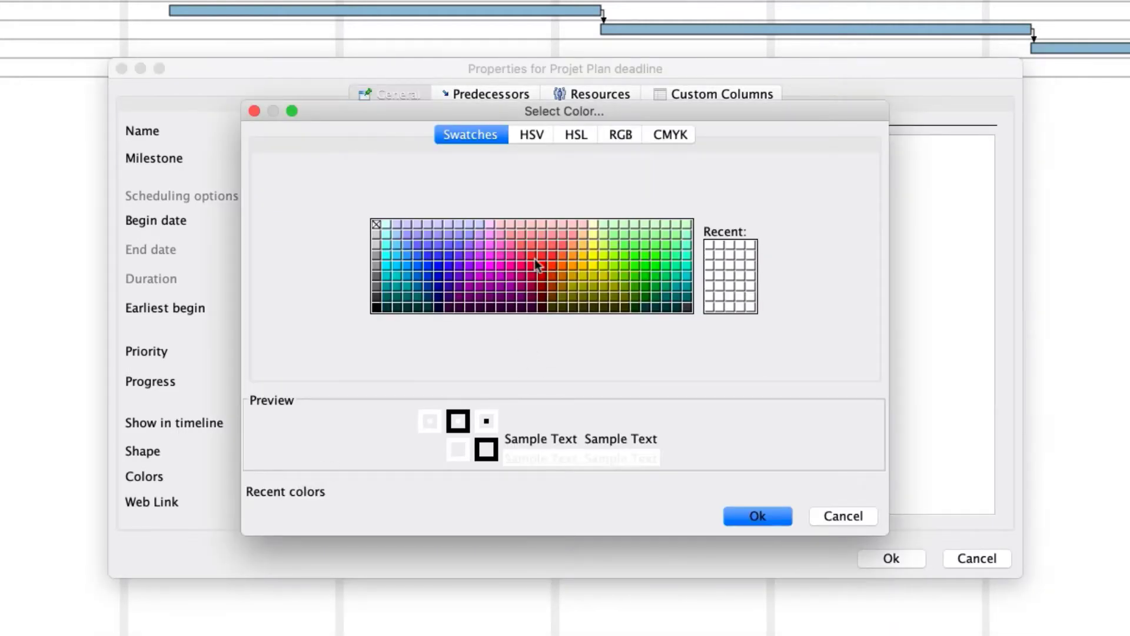
click(534, 259)
click(748, 517)
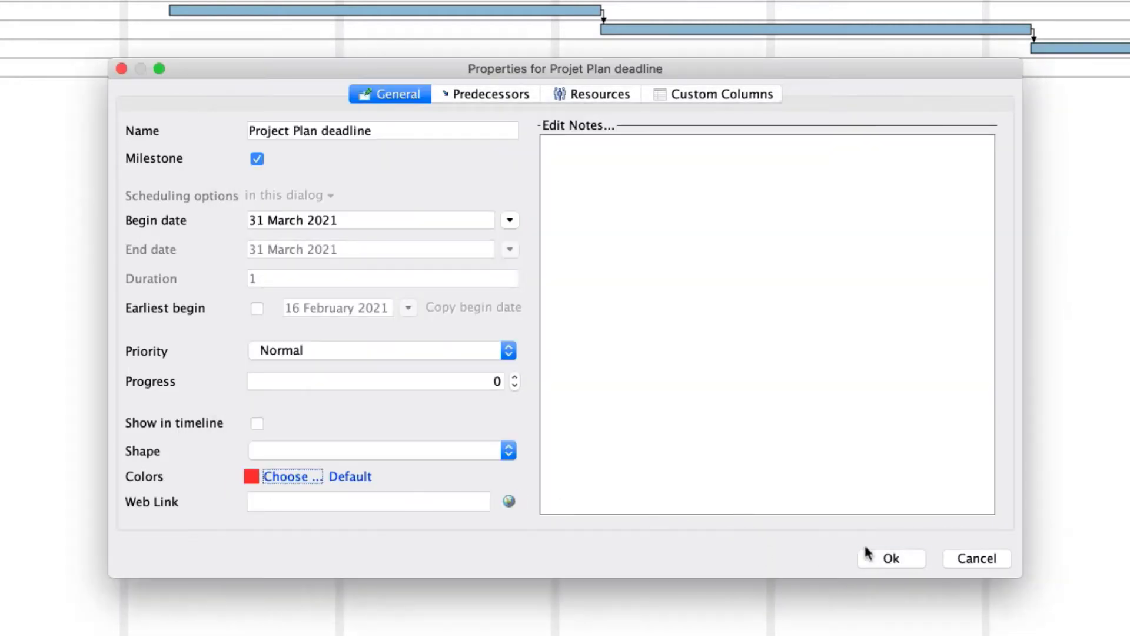
click(889, 559)
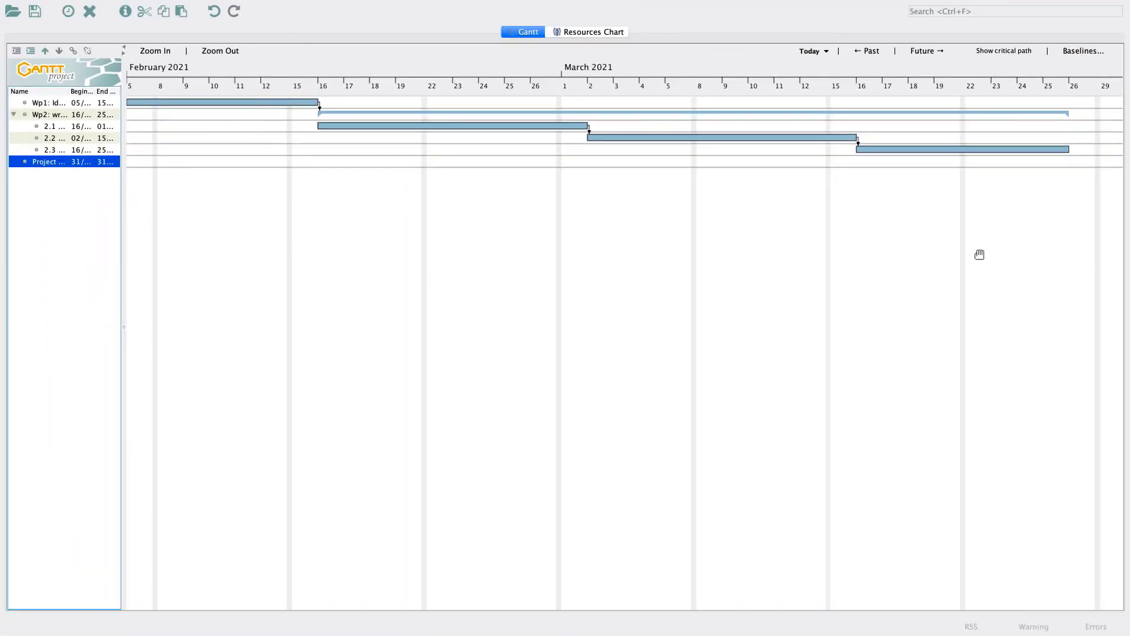
Zoom out and pan the chart to show March 2021 with the red deadline diamond
click(217, 52)
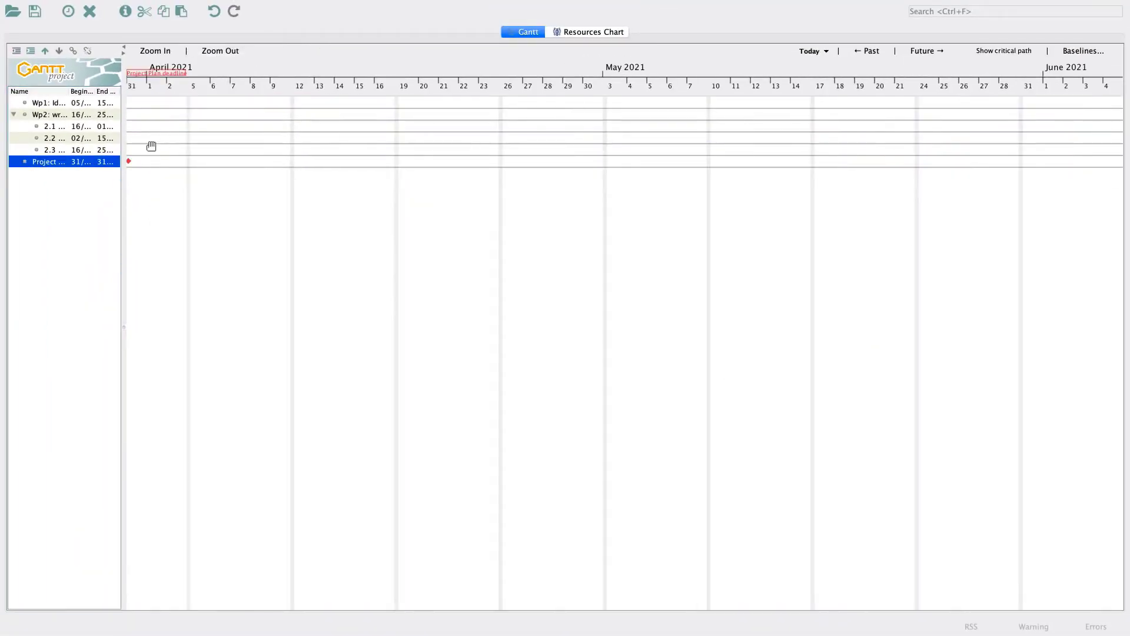
drag(222, 242, 545, 240)
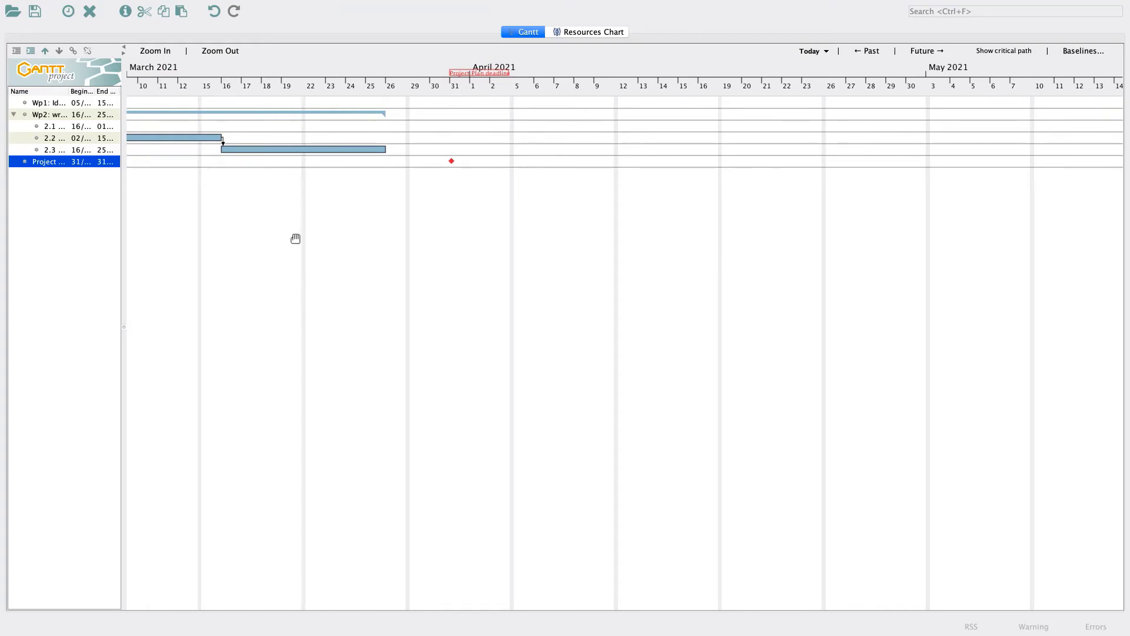
drag(295, 239, 805, 209)
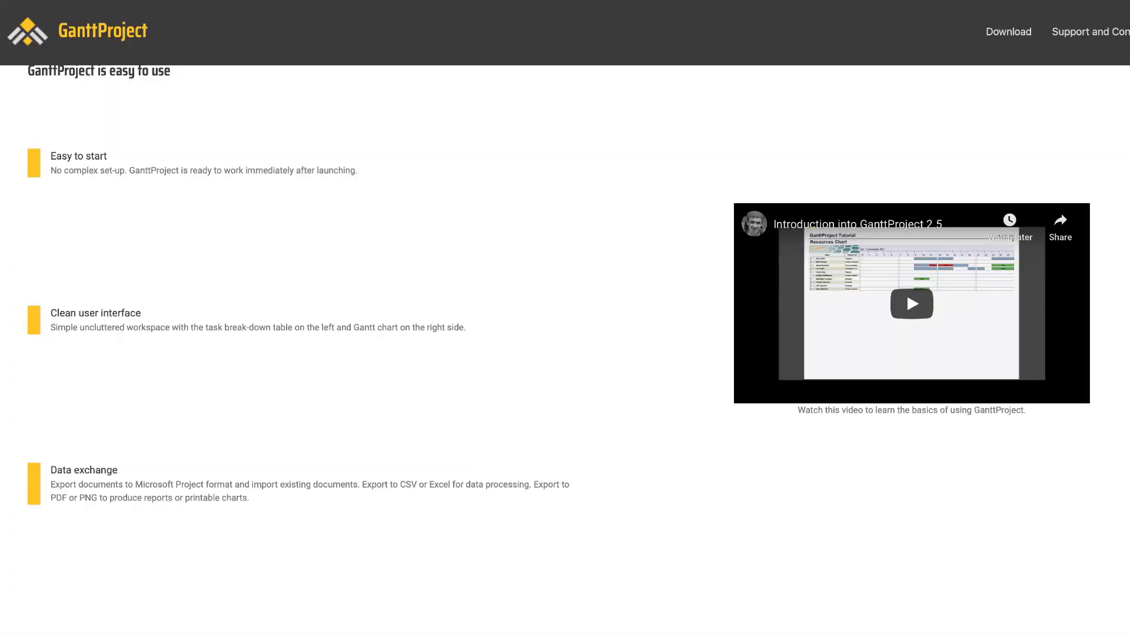